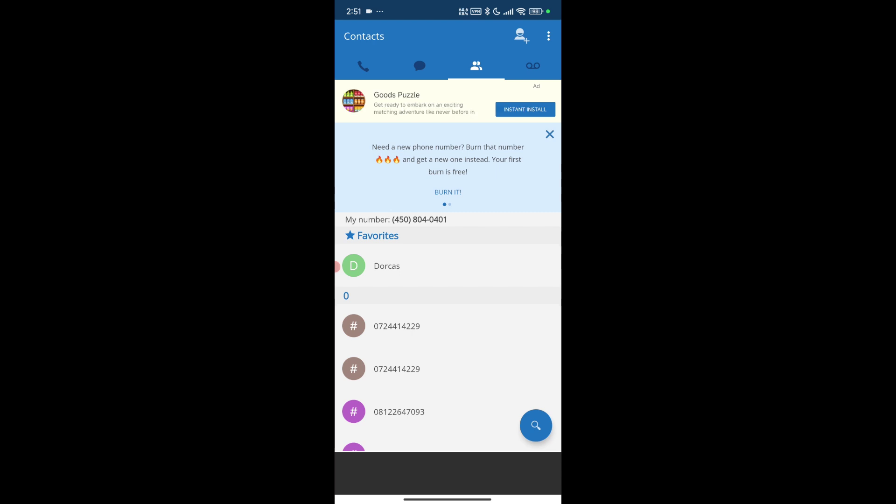
# Step: Scroll the Talkatone contacts list down and back up
pyautogui.scroll(-2, 449, 280)
pyautogui.scroll(2, 448, 280)
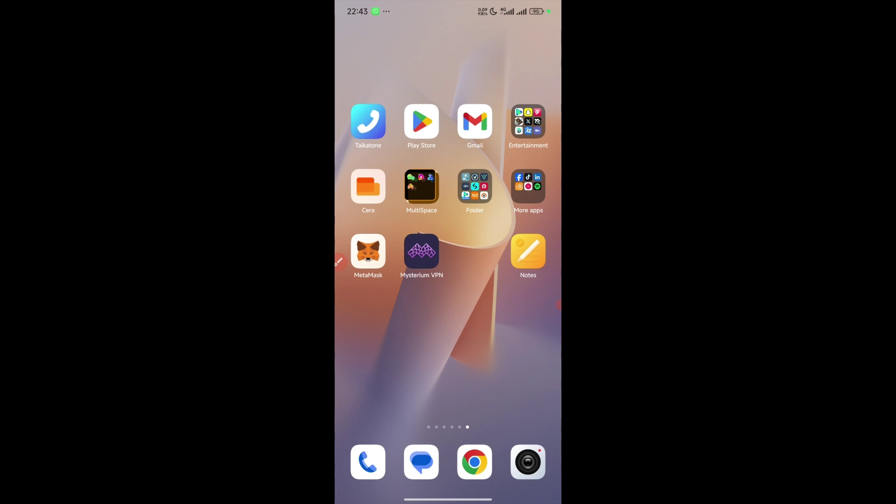
# Step: Connect Mysterium VPN through the United States, then reopen Talkatone from the home screen
pyautogui.click(422, 251)
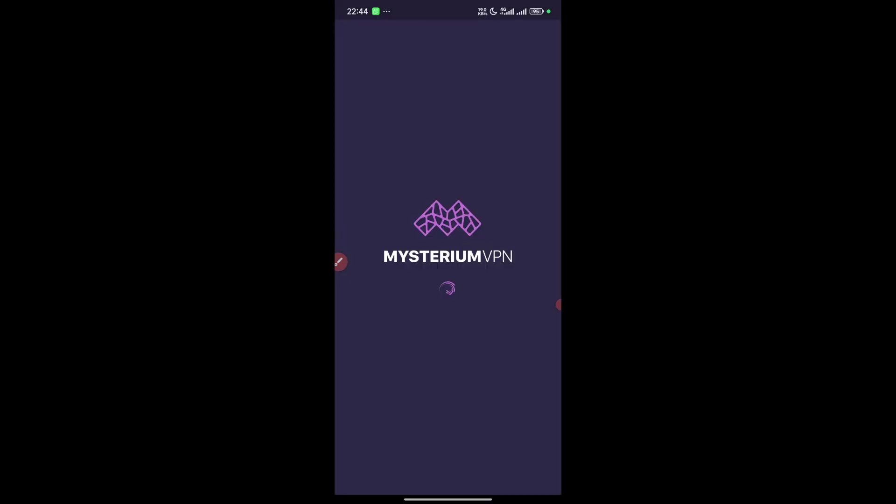
pyautogui.click(378, 402)
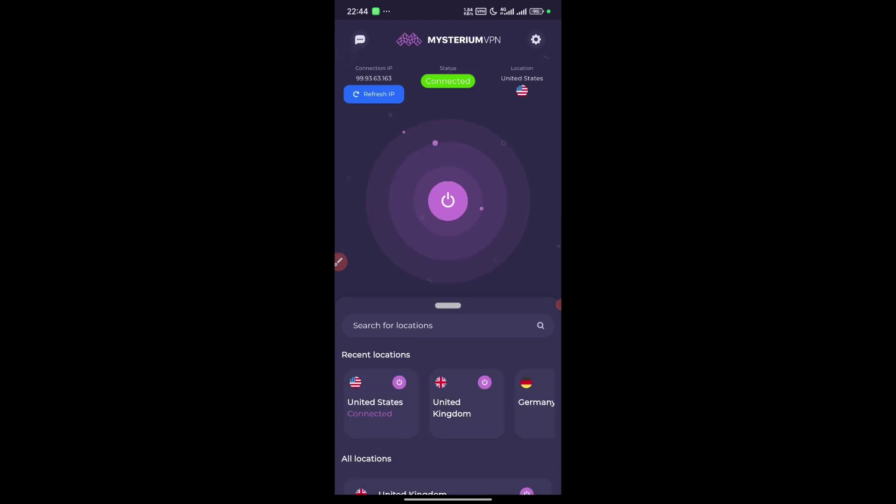
pyautogui.moveTo(448, 500); pyautogui.dragTo(448, 327)
pyautogui.click(368, 187)
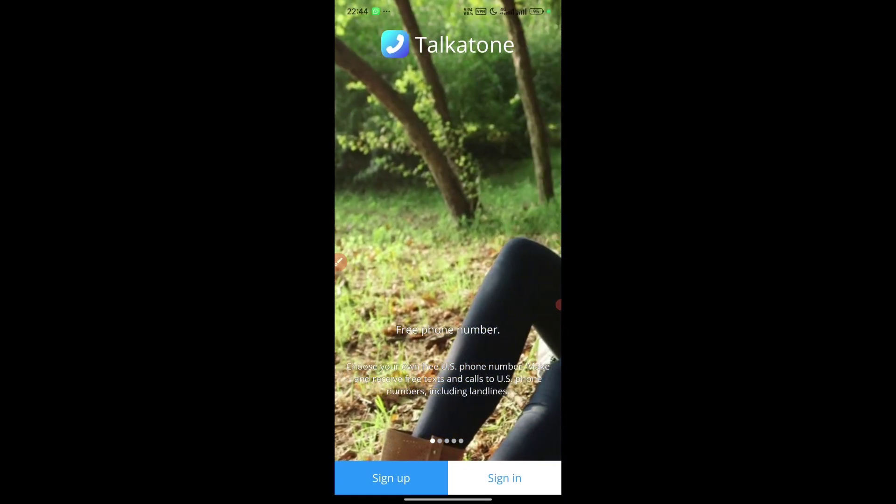
# Step: Start Talkatone sign-up, passing the robot check and the age confirmation
pyautogui.click(391, 478)
pyautogui.click(356, 285)
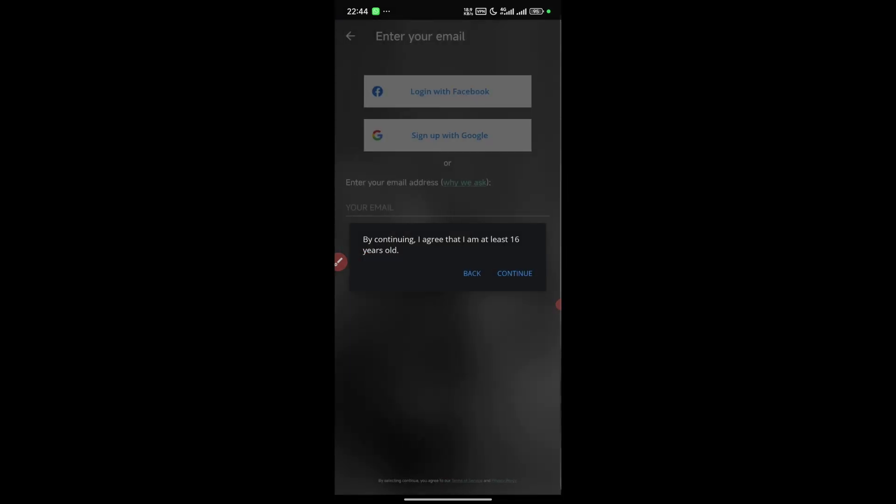
pyautogui.click(515, 273)
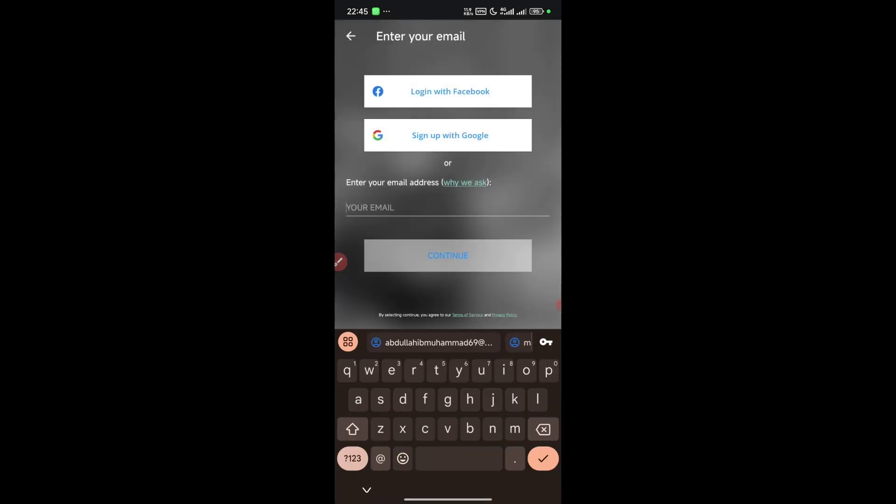
# Step: Autofill and submit the sign-up email, then switch apps from Recents after it is refused
pyautogui.write('m')
pyautogui.click(425, 343)
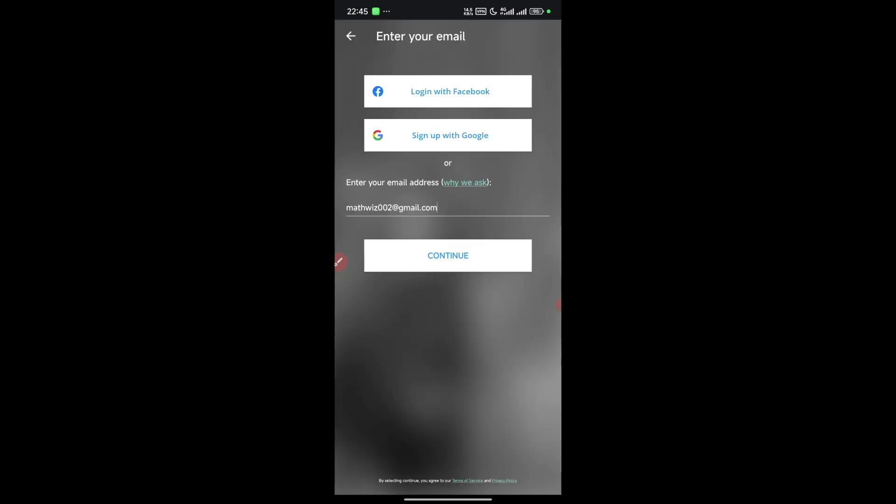
pyautogui.press('Return')
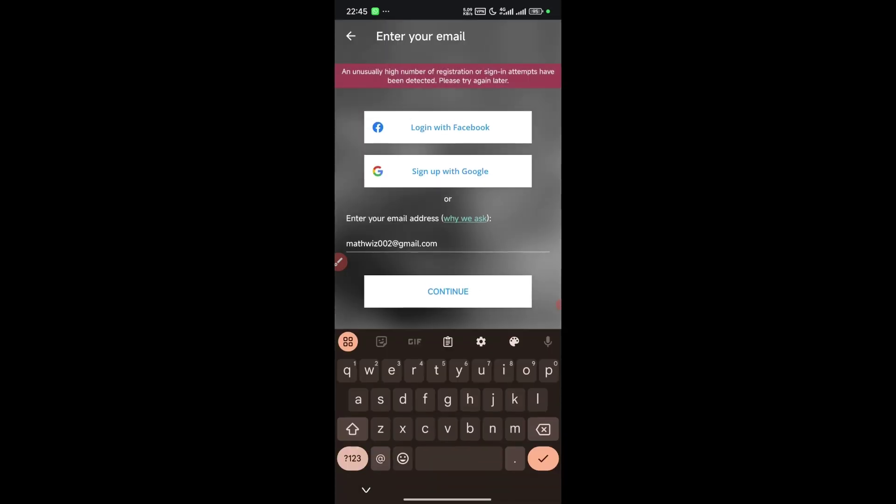
pyautogui.moveTo(448, 499); pyautogui.dragTo(447, 327)
pyautogui.moveTo(495, 280); pyautogui.dragTo(383, 280)
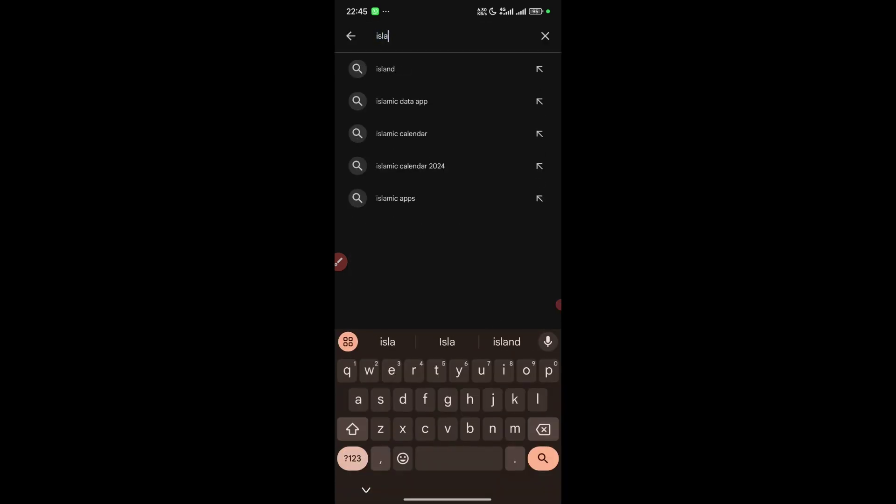
# Step: Search Play Store for 'island' and install Island (Early Access) by Oasis Feng
pyautogui.write('nd')
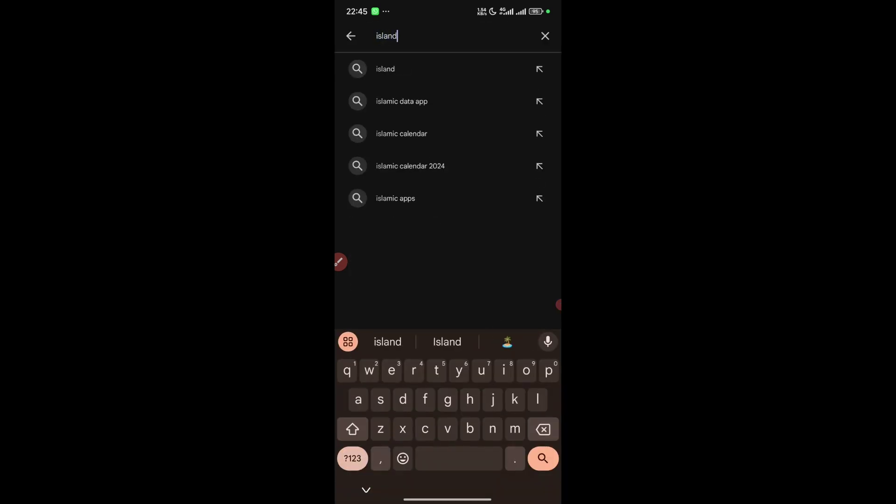
pyautogui.press('Return')
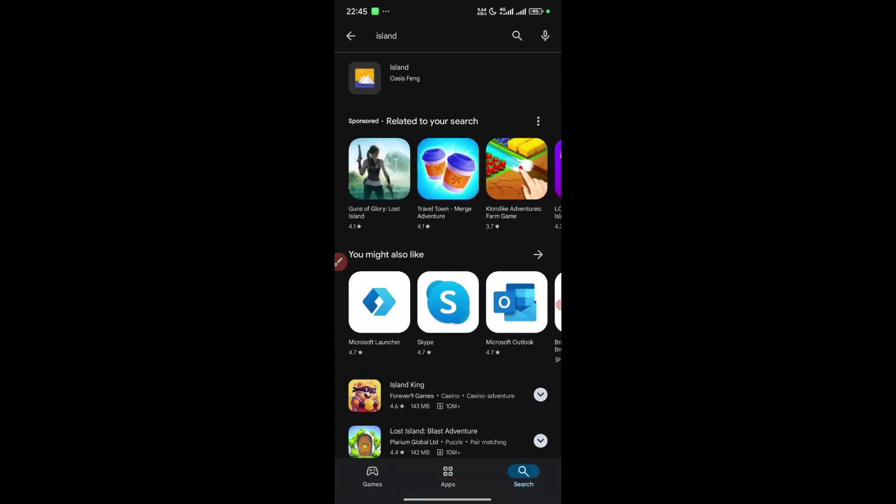
pyautogui.click(397, 70)
pyautogui.click(448, 166)
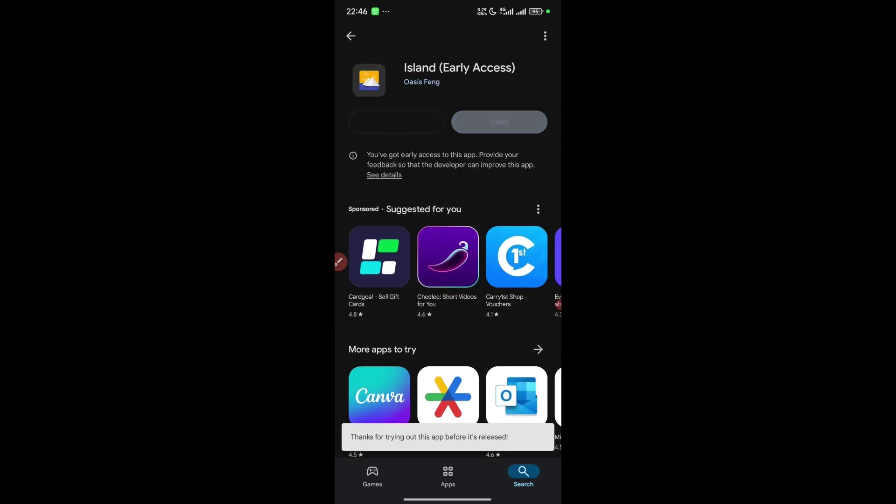
# Step: Launch Island, accept its welcome terms, and create the work profile
pyautogui.click(499, 122)
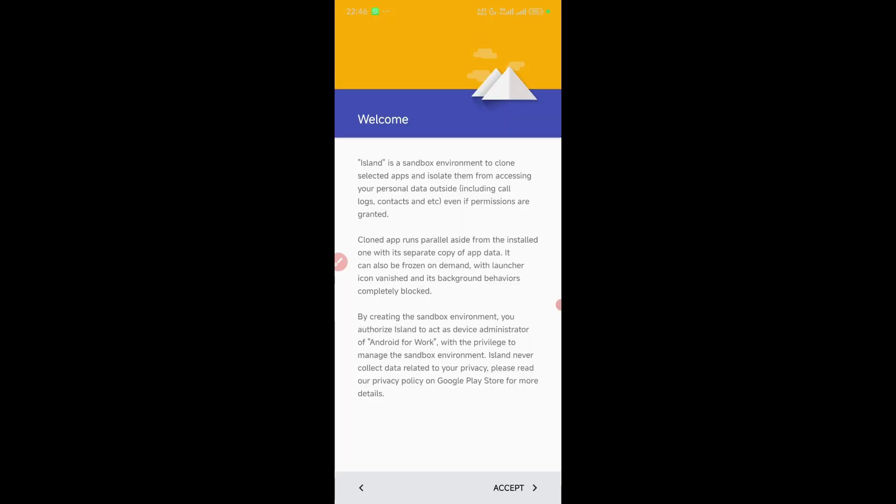
pyautogui.click(510, 486)
pyautogui.click(506, 472)
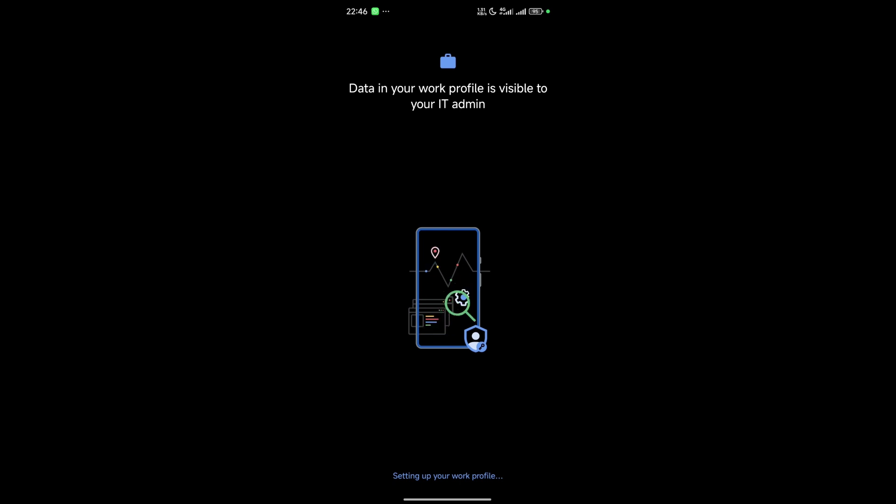
pyautogui.click(524, 474)
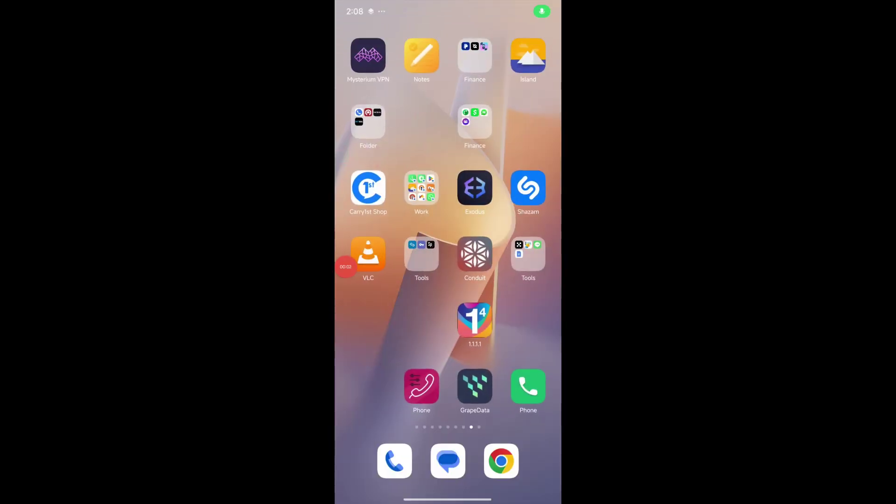
# Step: Open the Work folder and browse its sandboxed apps
pyautogui.click(421, 188)
pyautogui.scroll(5, 448, 257)
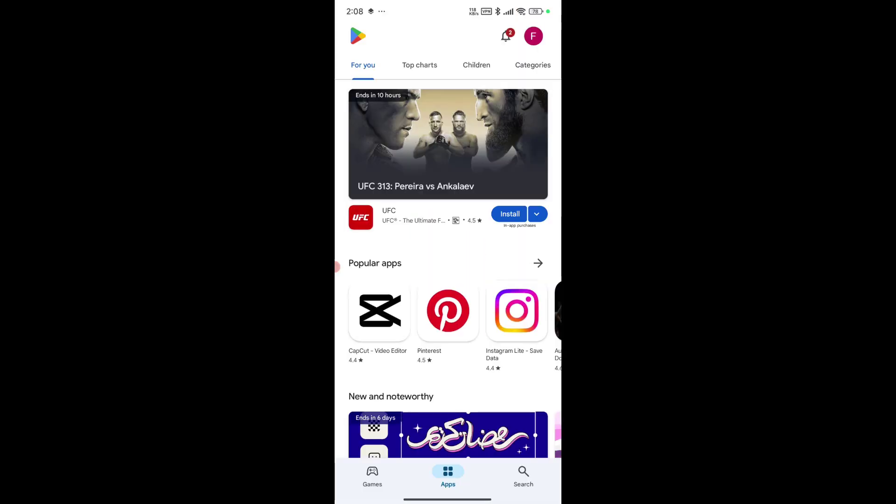
pyautogui.moveTo(337, 266); pyautogui.dragTo(374, 266)
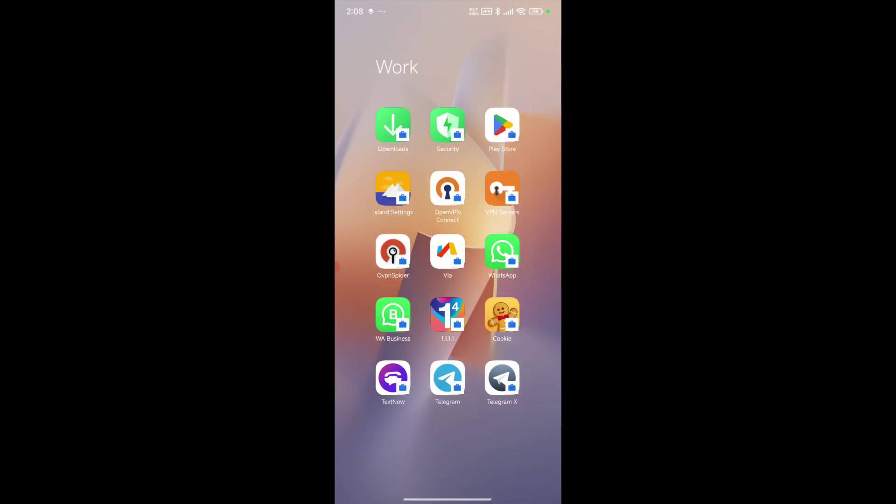
pyautogui.scroll(-5, 448, 260)
pyautogui.scroll(2, 448, 261)
pyautogui.scroll(-2, 449, 260)
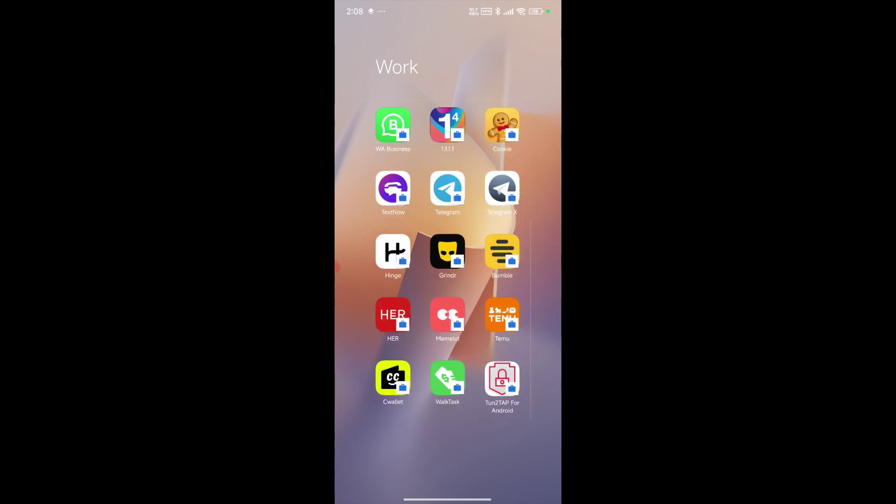
pyautogui.scroll(5, 448, 261)
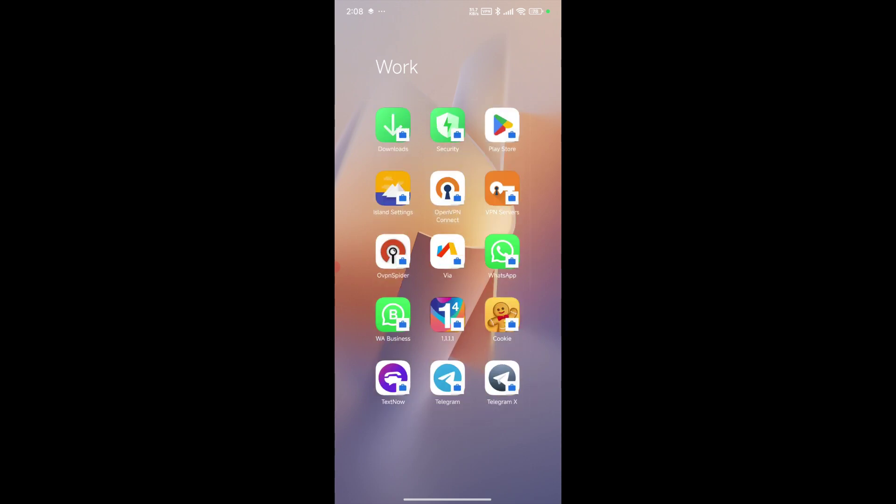
# Step: Install Talkatone: Texting & Calling from the work-profile Play Store via a 'talk' search
pyautogui.click(502, 125)
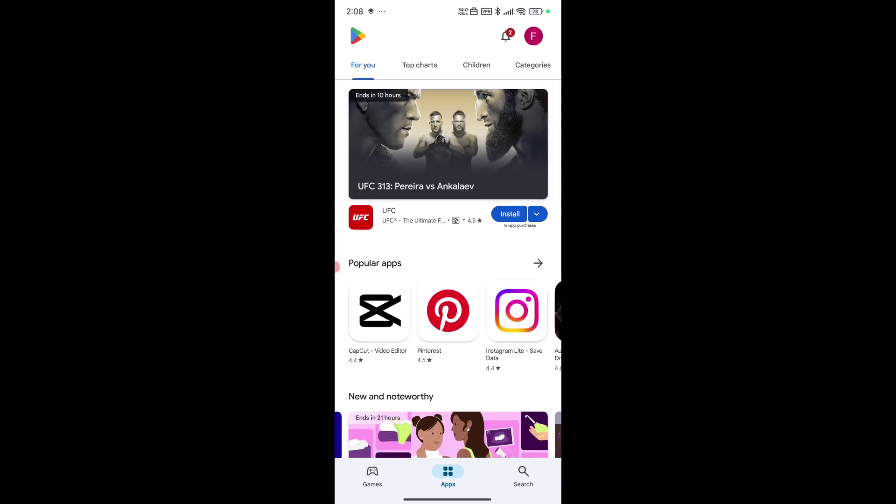
pyautogui.click(523, 474)
pyautogui.click(421, 34)
pyautogui.write('t')
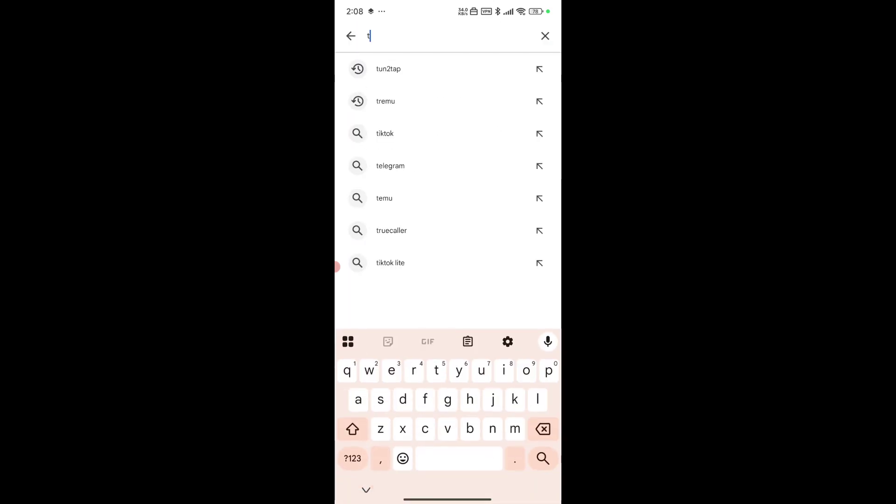
pyautogui.write('alk')
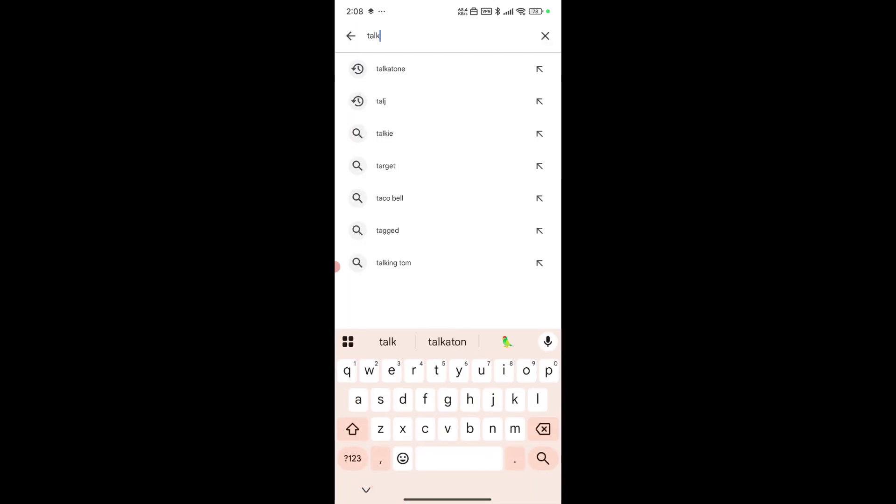
pyautogui.click(391, 68)
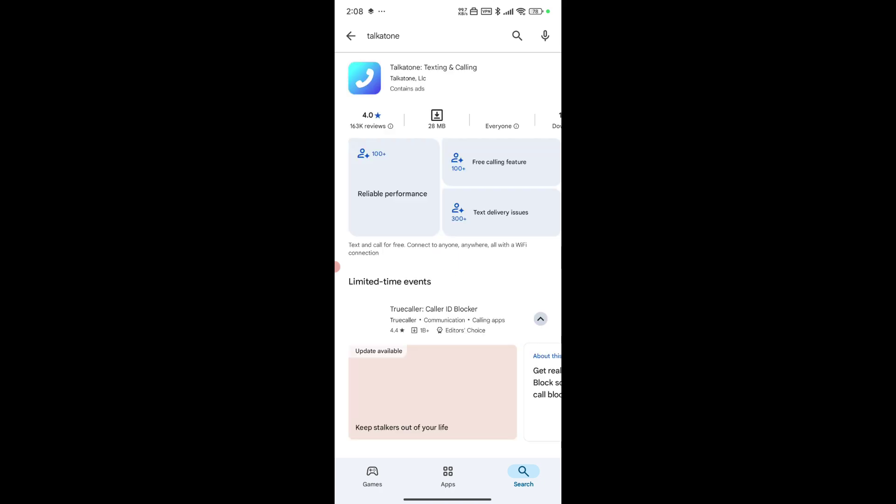
pyautogui.click(503, 76)
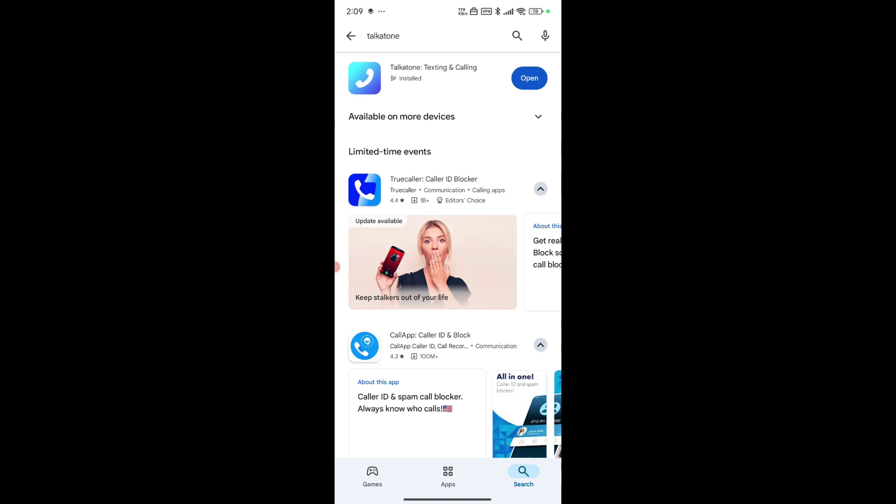
# Step: Launch work-profile Talkatone, start sign-up and tick 'I'm not a robot'
pyautogui.click(529, 78)
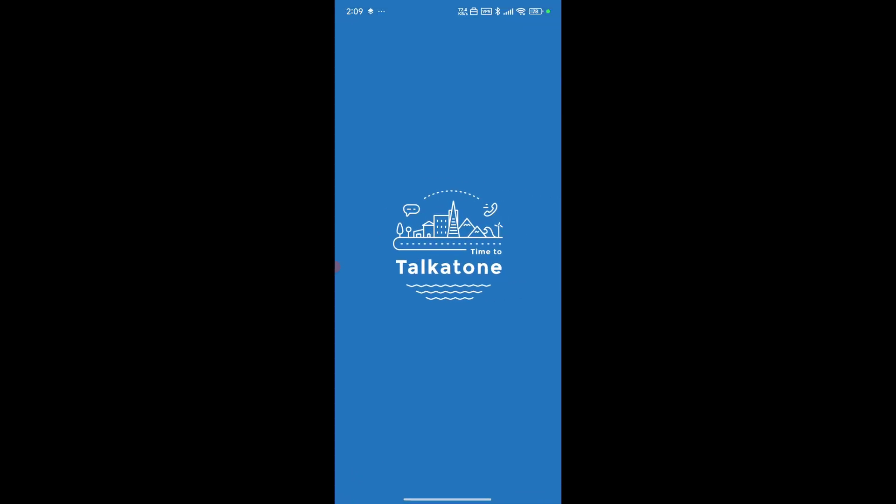
pyautogui.click(393, 477)
pyautogui.click(355, 285)
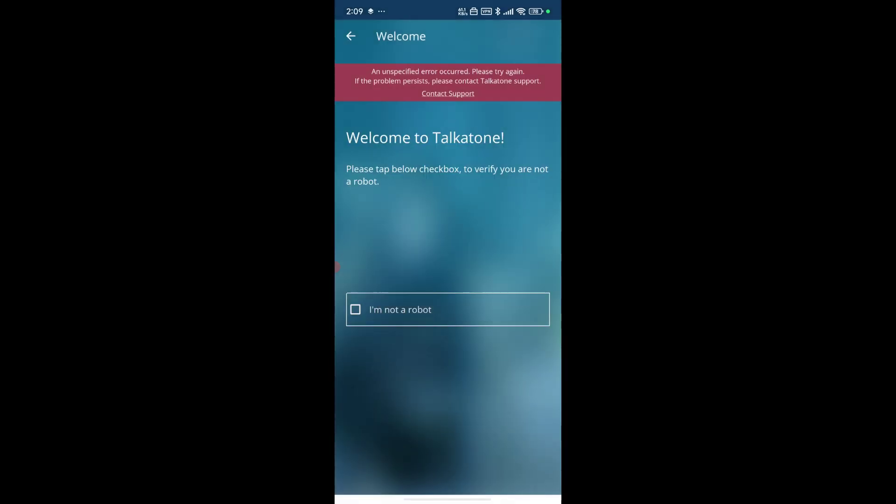
# Step: Restart the sign-up and retry the not-a-robot checkbox several times
pyautogui.click(350, 36)
pyautogui.click(391, 479)
pyautogui.click(356, 285)
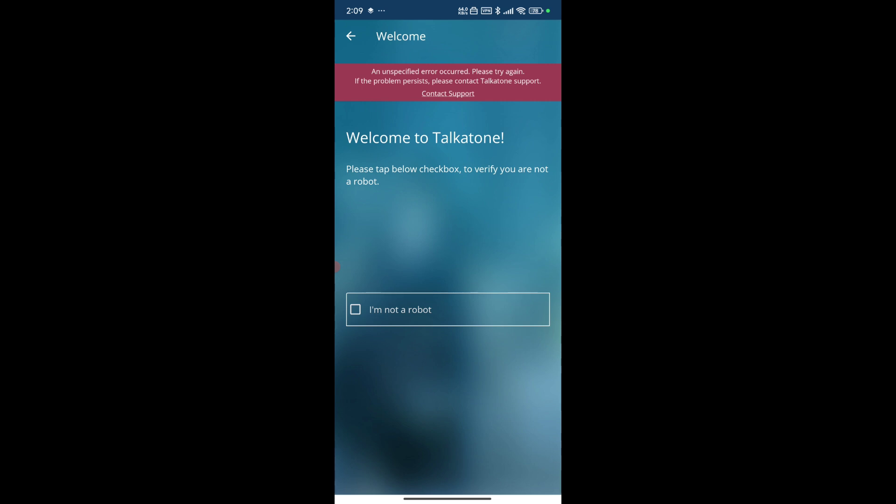
pyautogui.click(355, 309)
pyautogui.click(355, 284)
# Step: Bring Talkatone back from Recents, then leave it for the home screen
pyautogui.moveTo(447, 499); pyautogui.dragTo(447, 280)
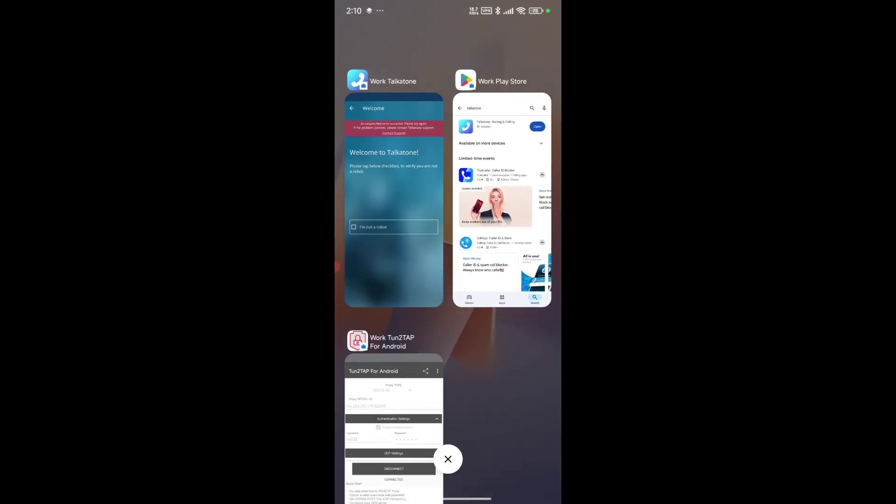
pyautogui.scroll(-2, 448, 252)
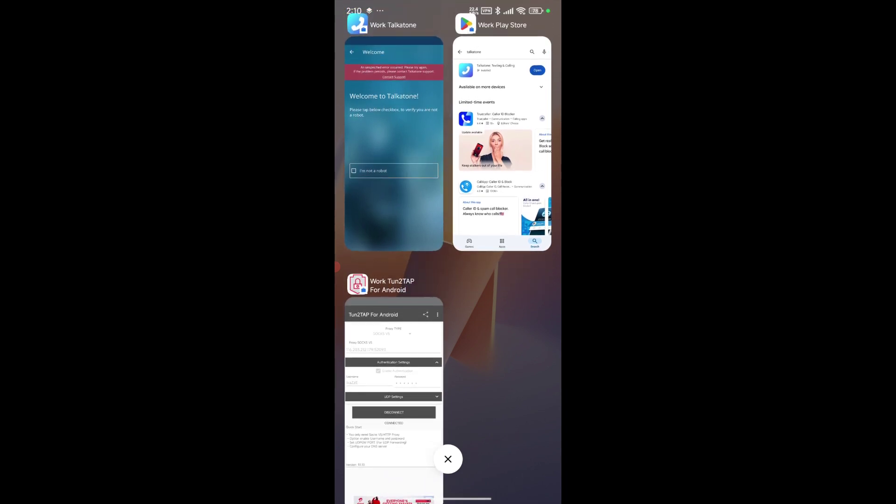
pyautogui.scroll(2, 448, 252)
pyautogui.scroll(-2, 448, 252)
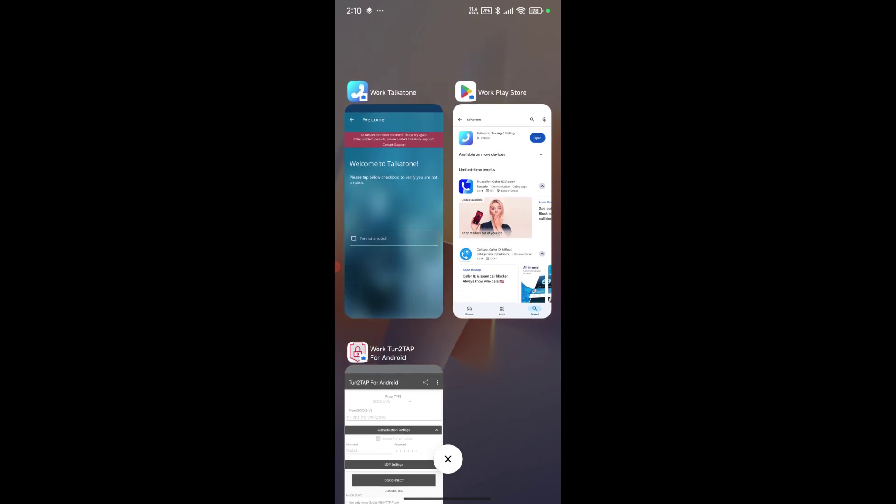
pyautogui.scroll(-3, 448, 252)
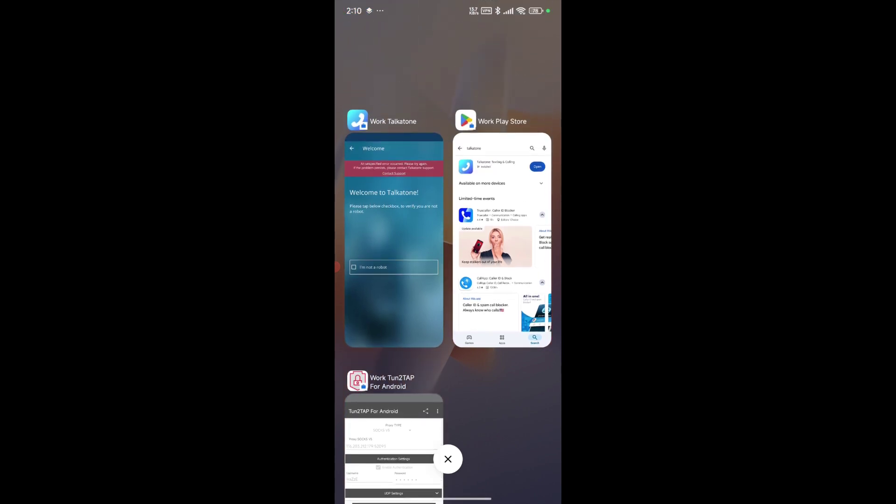
pyautogui.click(394, 239)
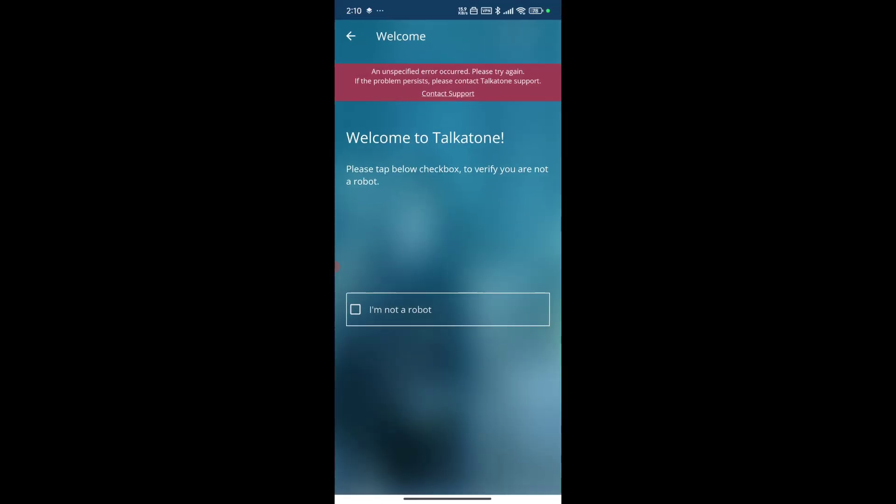
pyautogui.press('Escape')
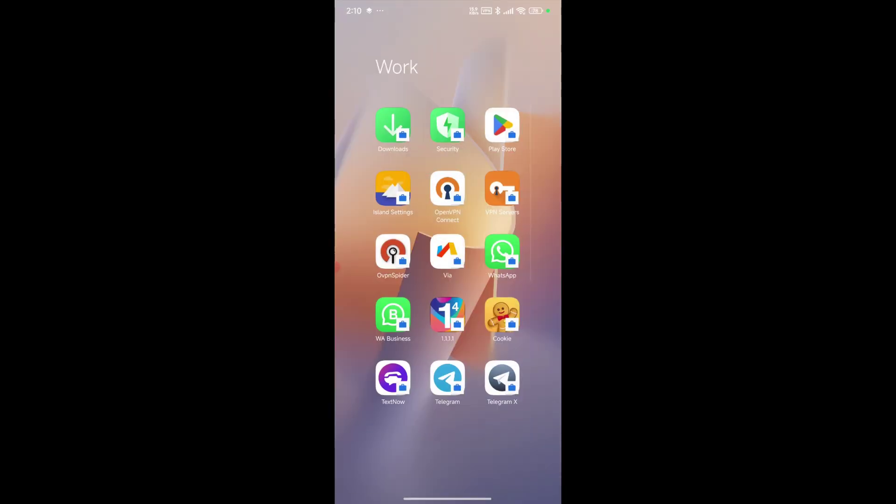
# Step: Scroll the Work folder and open the Play Store to the talkatone search results
pyautogui.scroll(-5, 448, 252)
pyautogui.scroll(5, 448, 252)
pyautogui.scroll(-5, 449, 252)
pyautogui.scroll(4, 448, 252)
pyautogui.scroll(-5, 449, 252)
pyautogui.scroll(5, 449, 252)
pyautogui.scroll(-5, 448, 252)
pyautogui.scroll(5, 448, 252)
pyautogui.scroll(-1, 448, 252)
pyautogui.scroll(1, 448, 252)
pyautogui.click(503, 125)
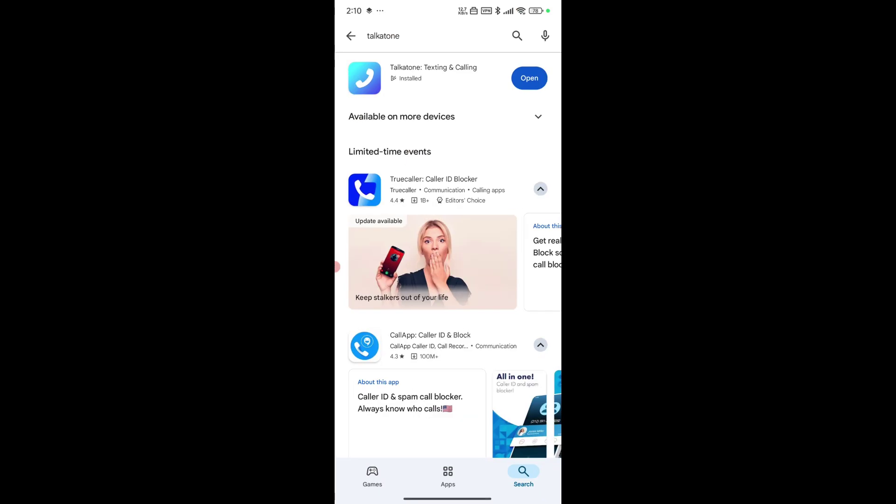
# Step: Exit the Play Store and submit a 'Solo vpn' Google search in Via
pyautogui.press('Escape')
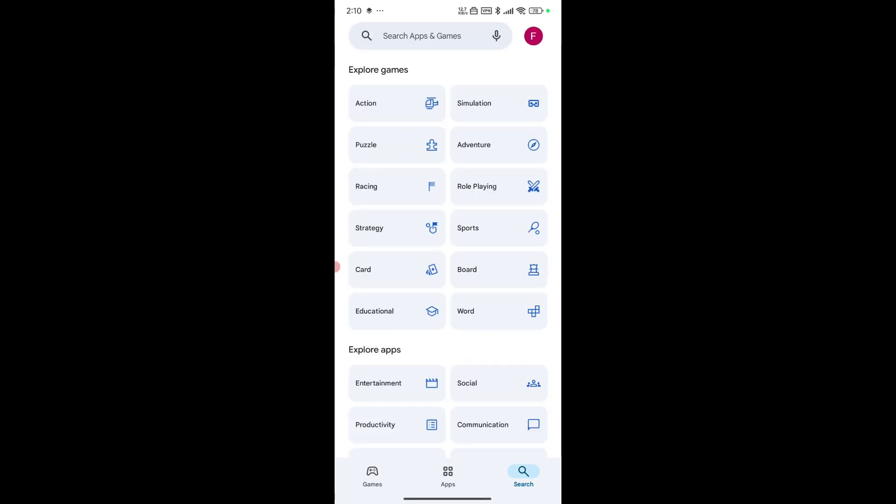
pyautogui.press('Escape')
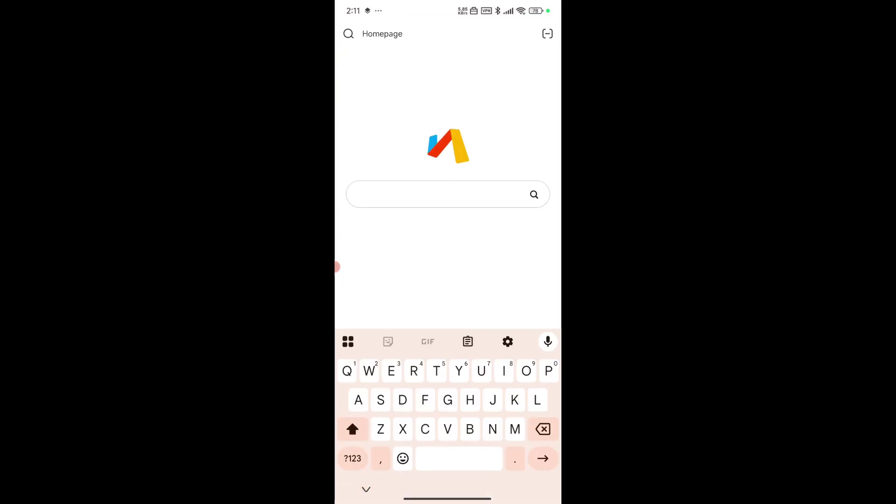
pyautogui.write('Solo bon')
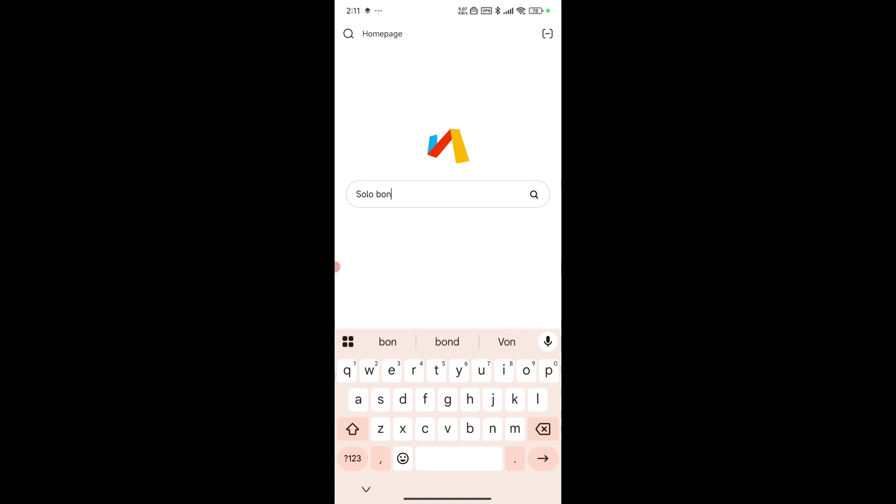
pyautogui.press('BackSpace')
pyautogui.press('BackSpace')
pyautogui.press('BackSpace')
pyautogui.write('c')
pyautogui.press('BackSpace')
pyautogui.write('von')
pyautogui.press('BackSpace')
pyautogui.press('BackSpace')
pyautogui.write('pn')
pyautogui.press('Return')
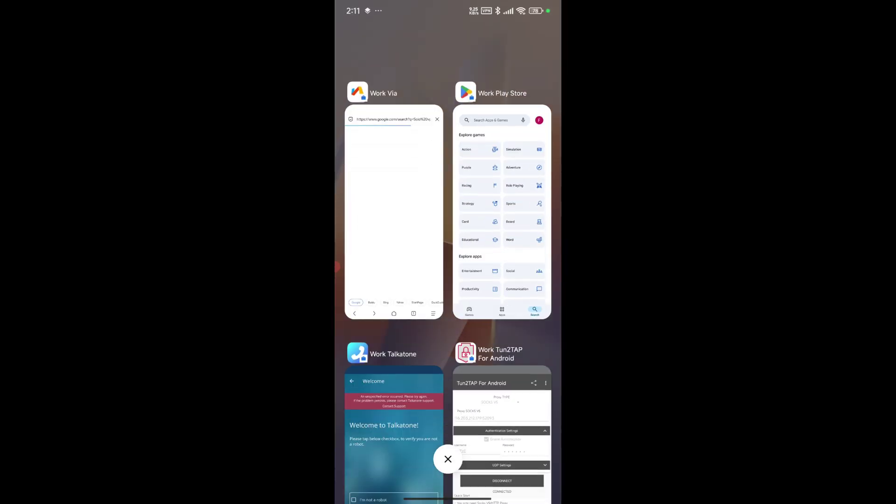
# Step: Dismiss Talkatone from Recents, disconnect Tun2TAP's SOCKS V5 proxy, and return to Via
pyautogui.click(502, 434)
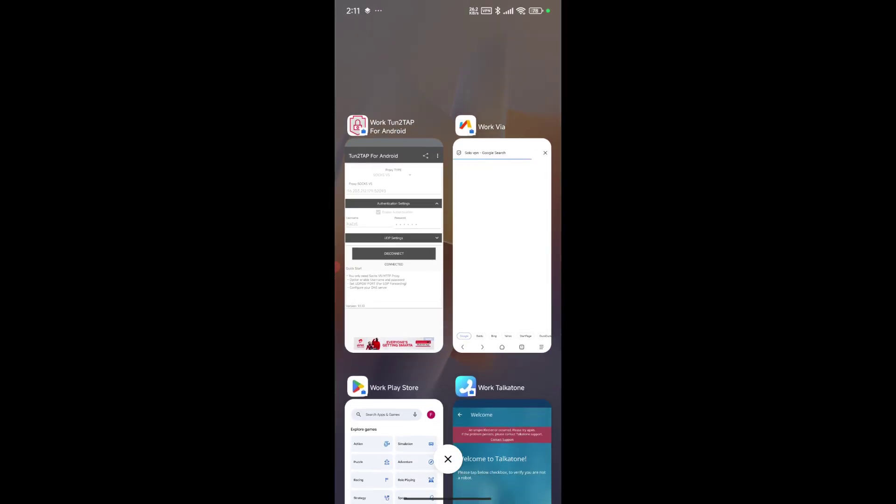
pyautogui.moveTo(502, 463); pyautogui.dragTo(556, 462)
pyautogui.click(394, 257)
pyautogui.click(448, 266)
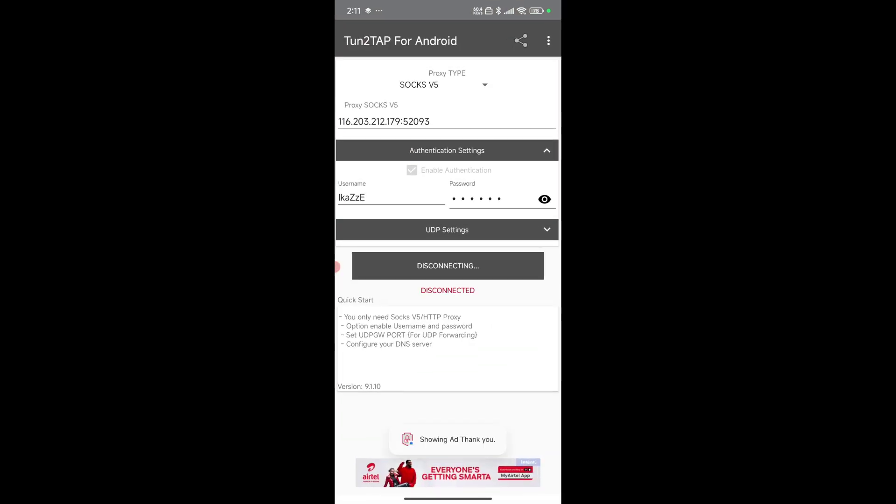
pyautogui.moveTo(402, 499); pyautogui.dragTo(537, 499)
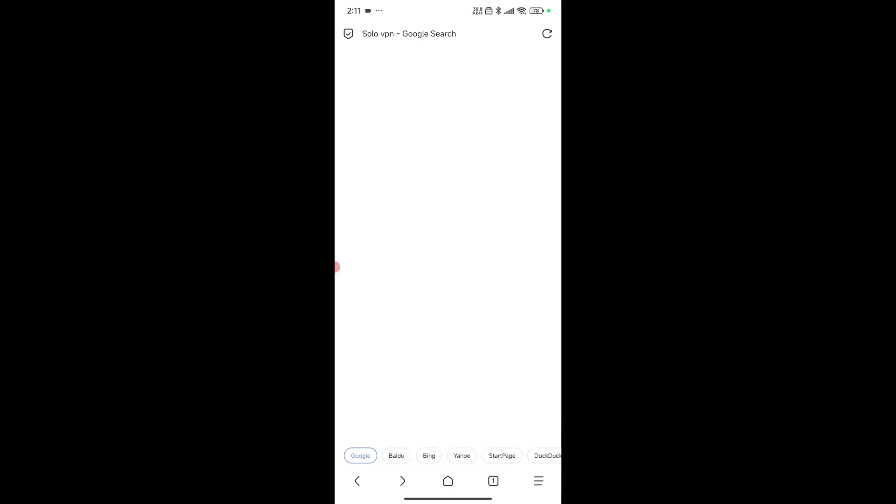
pyautogui.click(539, 481)
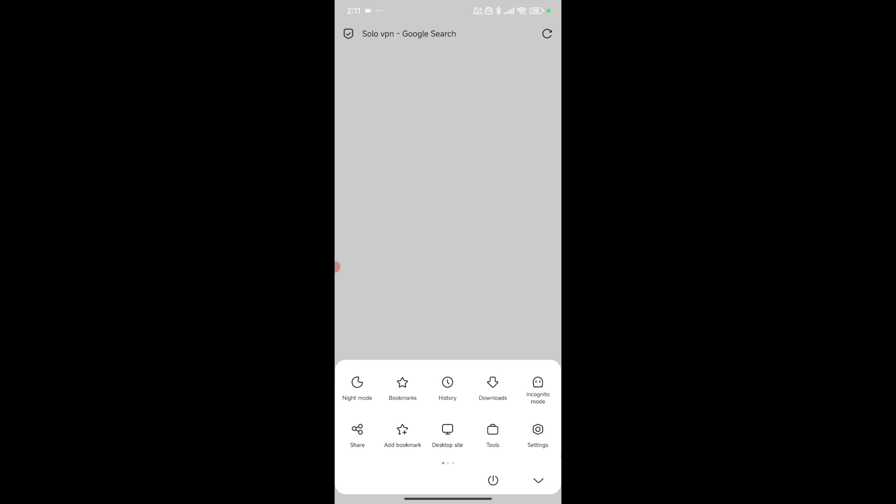
# Step: Search the web for 'Solo vpn' and open the Softonic download page
pyautogui.click(539, 481)
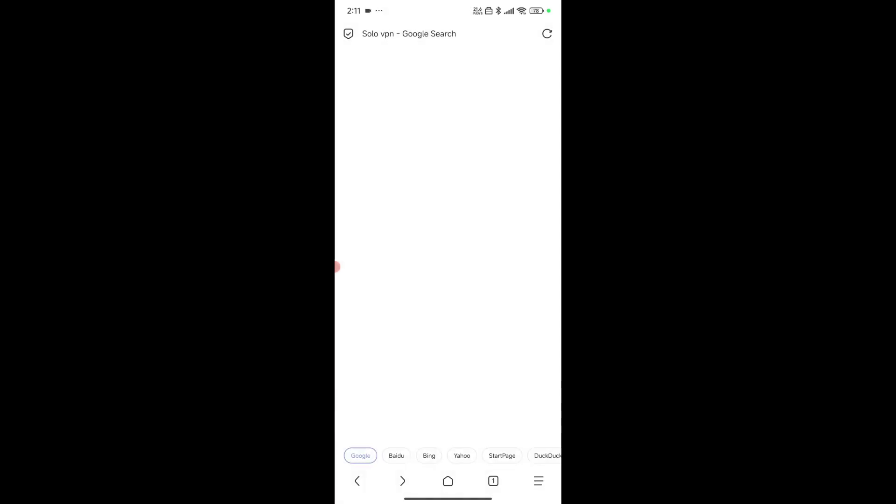
pyautogui.click(357, 481)
pyautogui.click(373, 229)
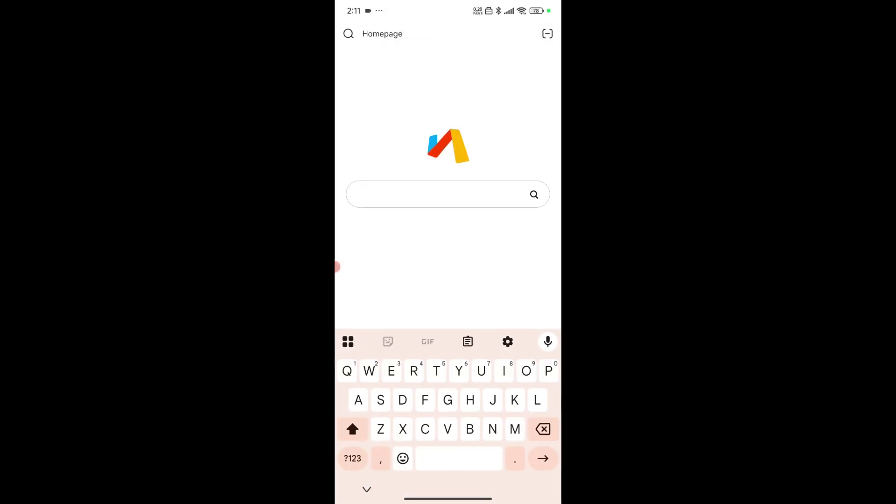
pyautogui.write('Solo ')
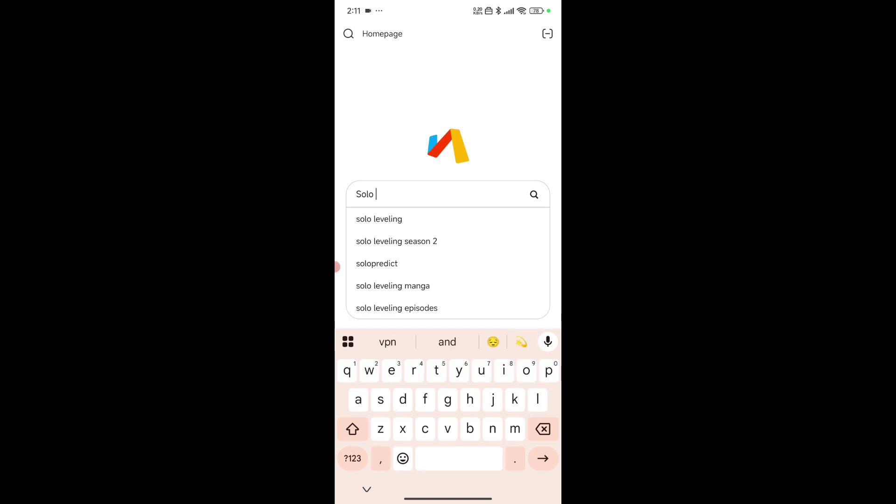
pyautogui.write('vpn')
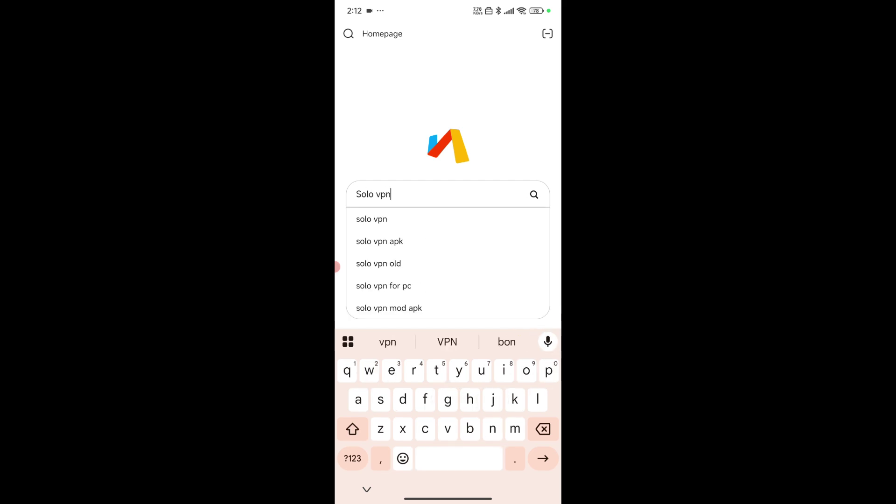
pyautogui.press('Return')
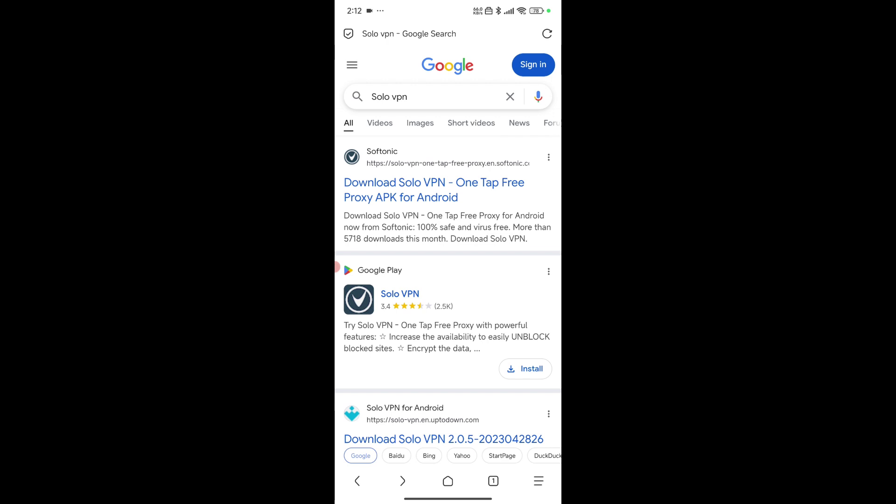
pyautogui.click(435, 183)
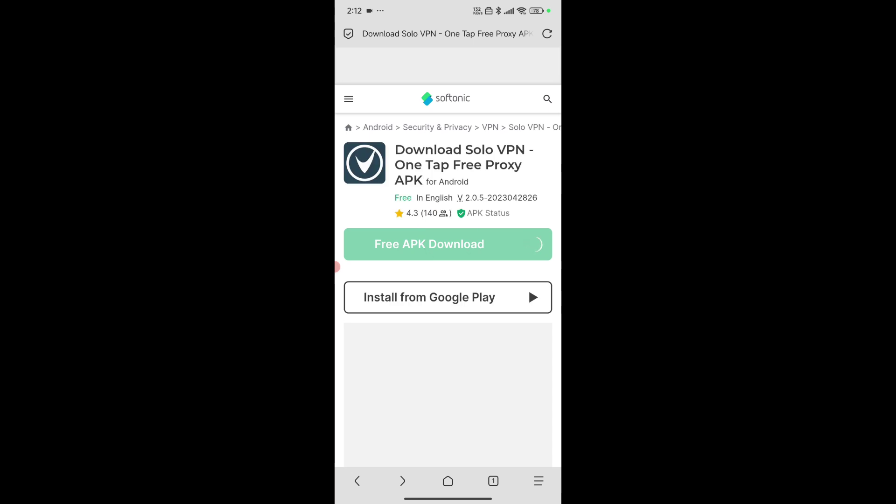
# Step: Download the Solo VPN free APK from Softonic, dismissing the TotalAV ad
pyautogui.click(429, 244)
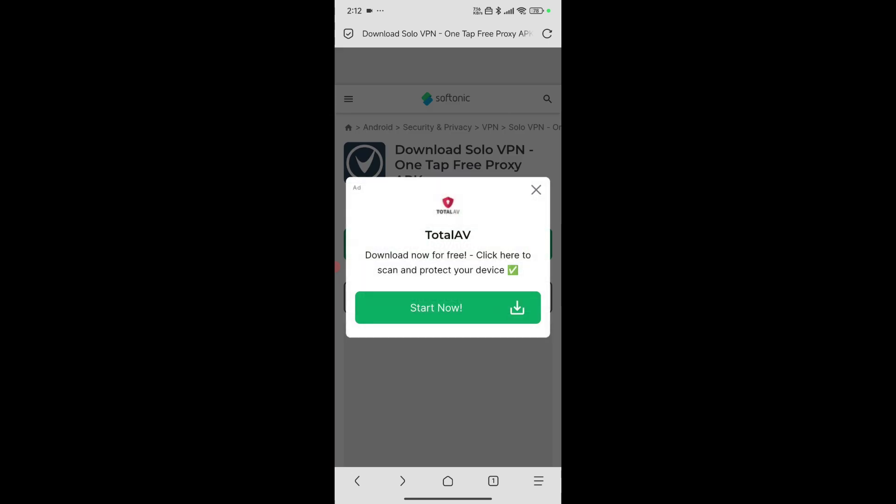
pyautogui.click(537, 190)
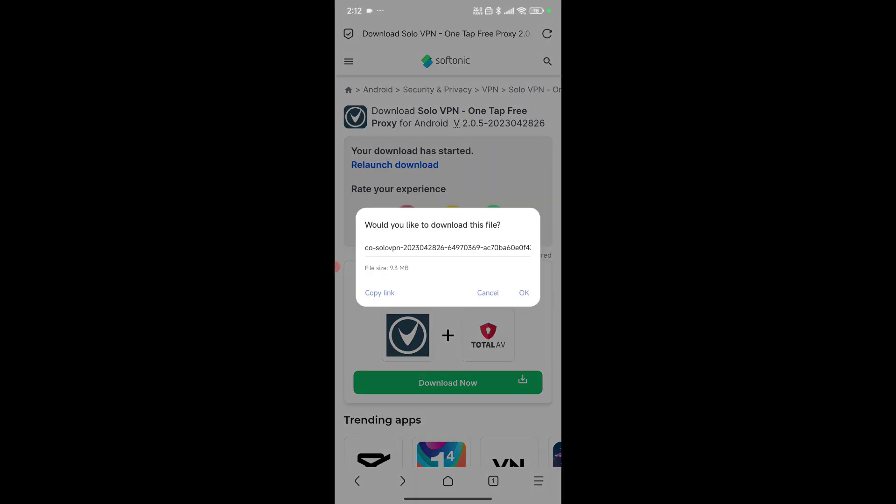
pyautogui.click(525, 293)
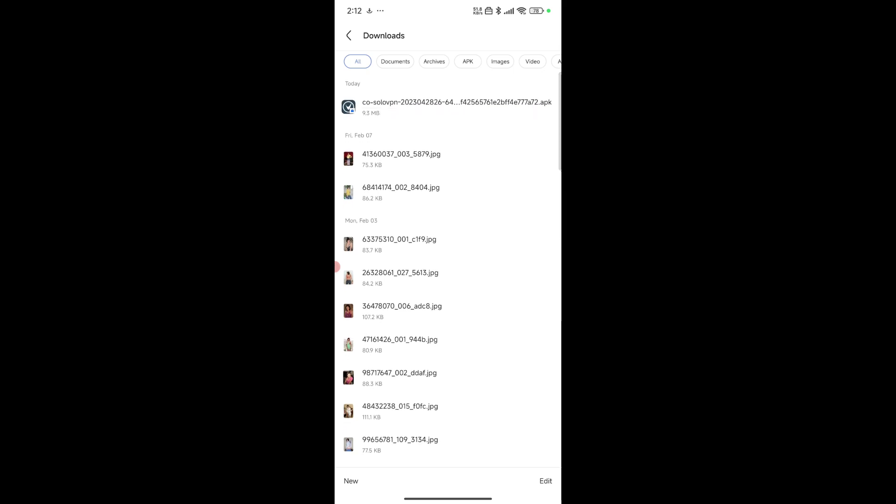
# Step: Install SoloVPN 2.0.5 via Package installer, allowing installs from this source and accepting the risk
pyautogui.click(448, 107)
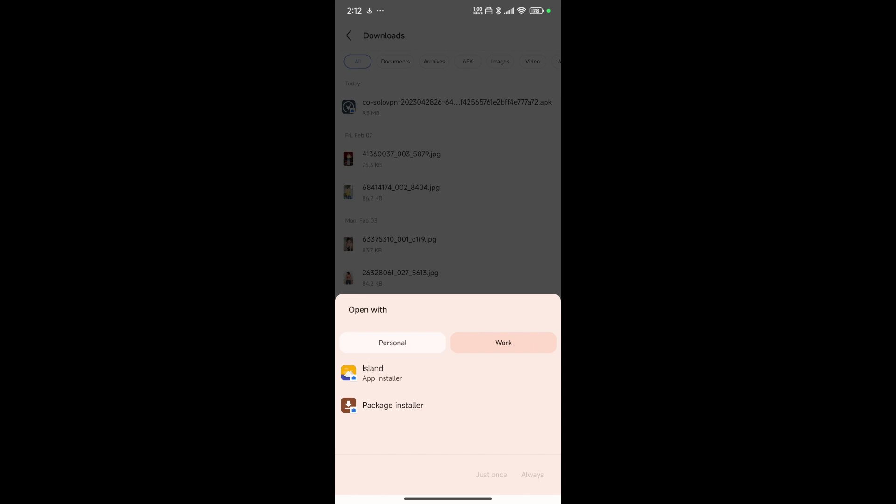
pyautogui.click(392, 405)
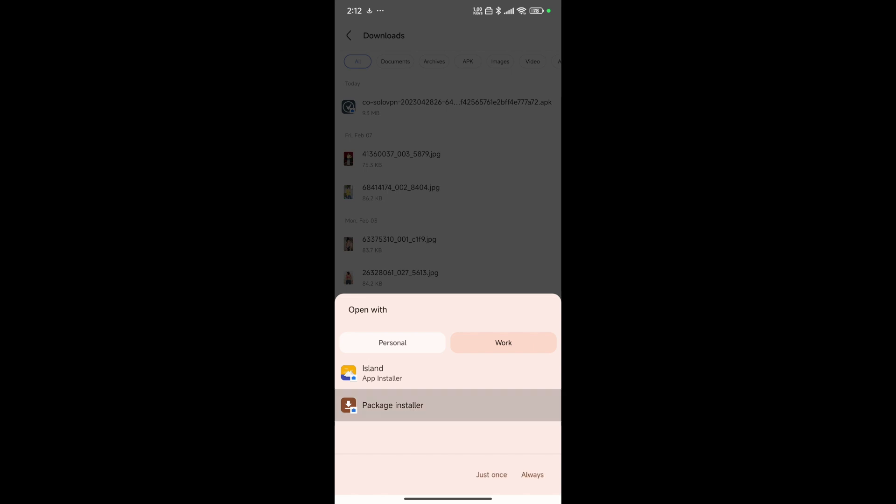
pyautogui.click(492, 474)
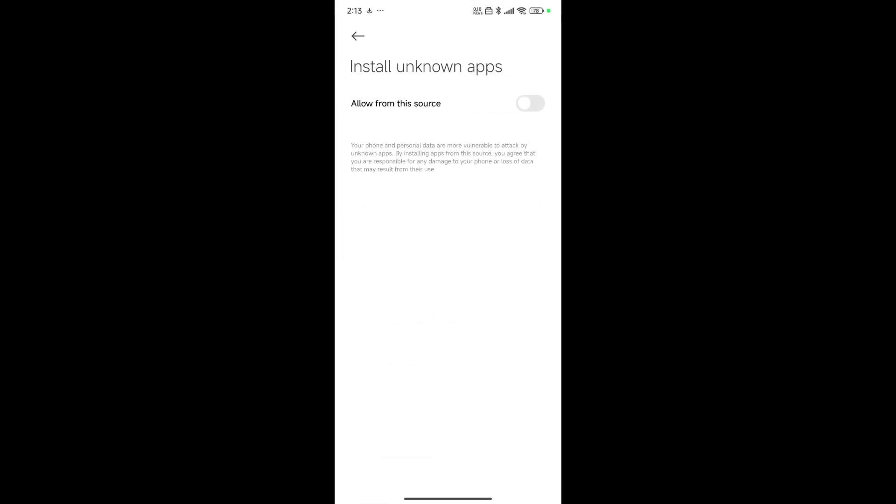
pyautogui.click(530, 103)
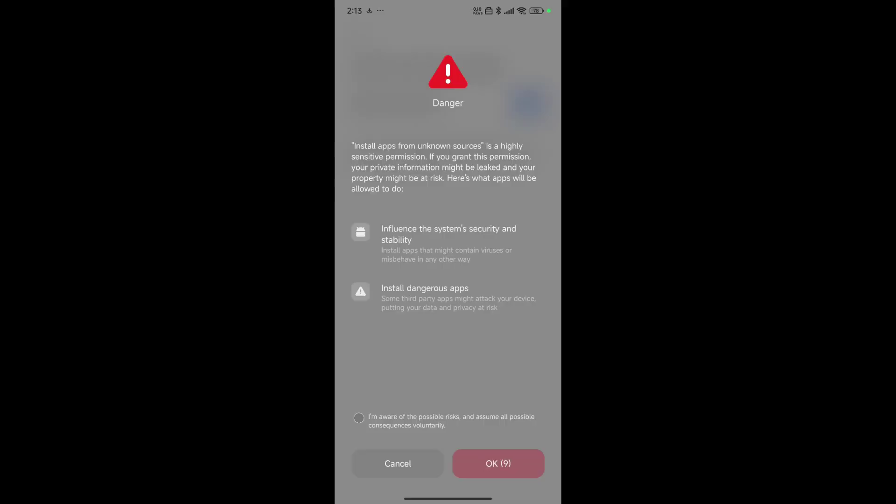
pyautogui.click(359, 418)
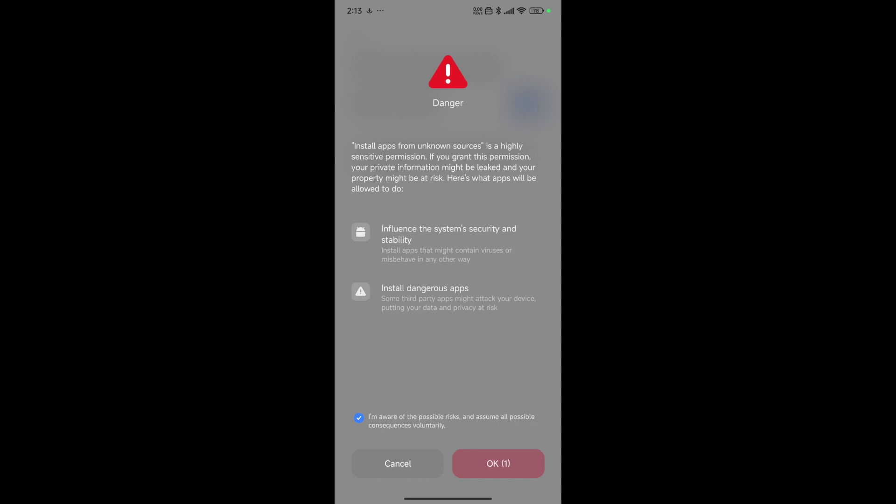
pyautogui.click(499, 463)
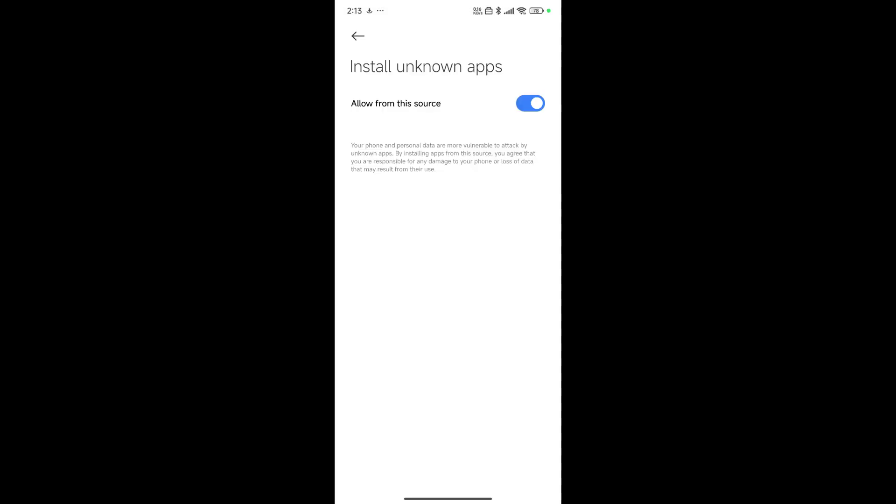
pyautogui.click(520, 286)
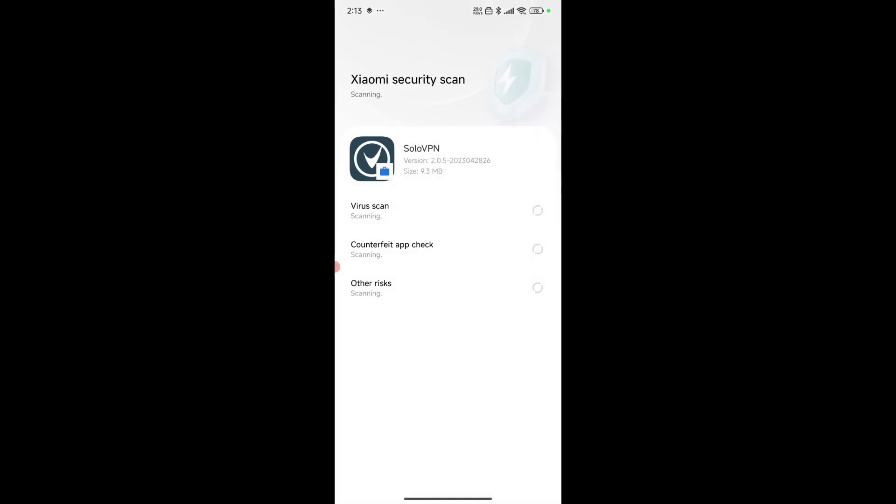
# Step: Launch SoloVPN and return to its main screen
pyautogui.moveTo(337, 267); pyautogui.dragTo(374, 267)
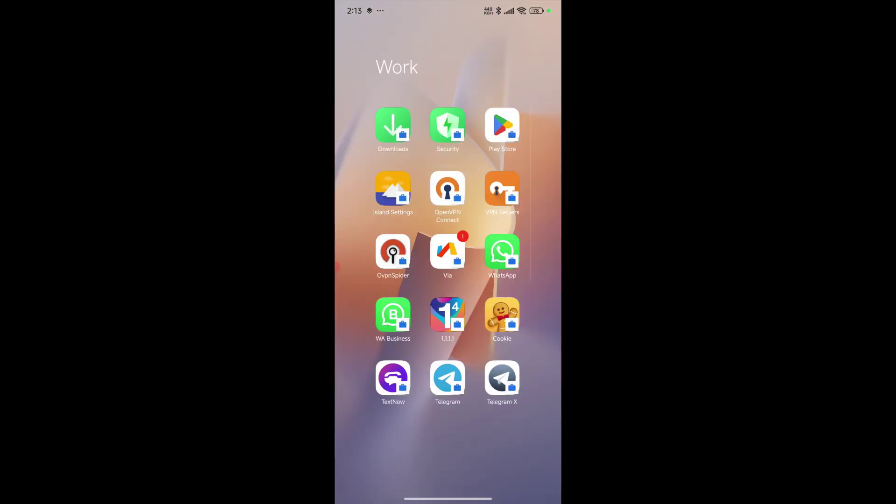
pyautogui.click(447, 379)
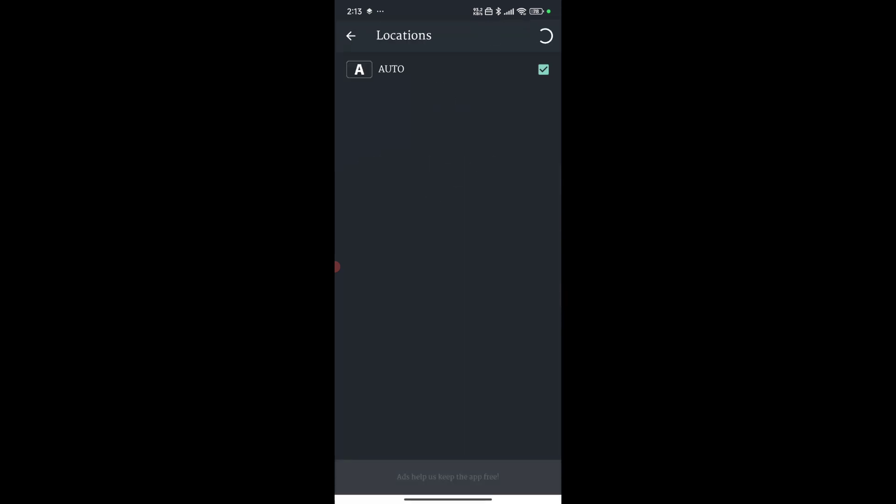
pyautogui.click(351, 35)
pyautogui.press('Escape')
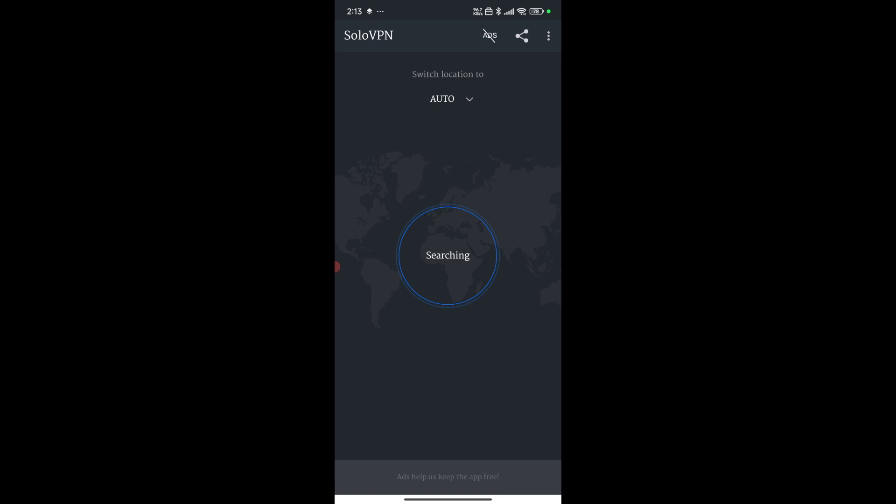
# Step: Connect SoloVPN through South Korea and approve the VPN connection request
pyautogui.click(448, 98)
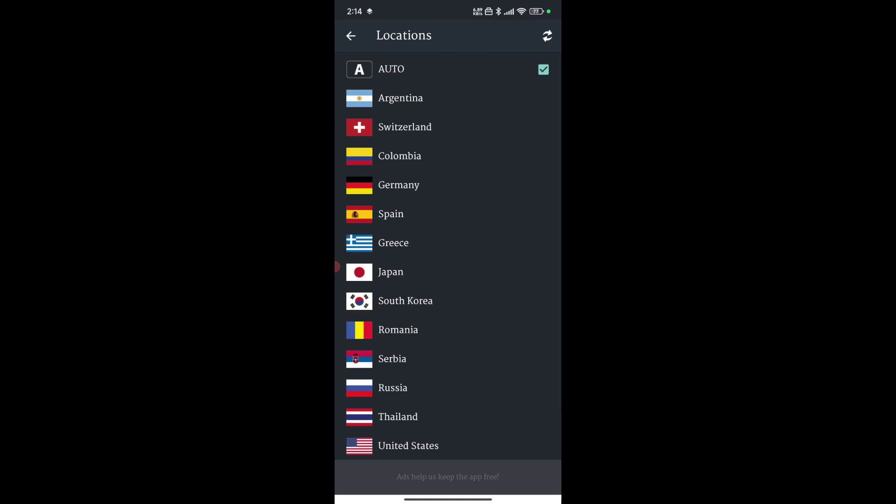
pyautogui.click(337, 267)
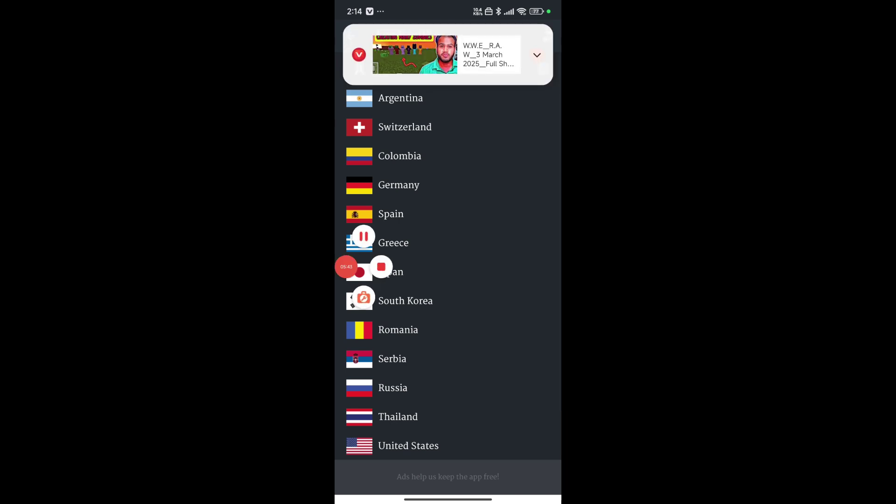
pyautogui.scroll(-3, 448, 257)
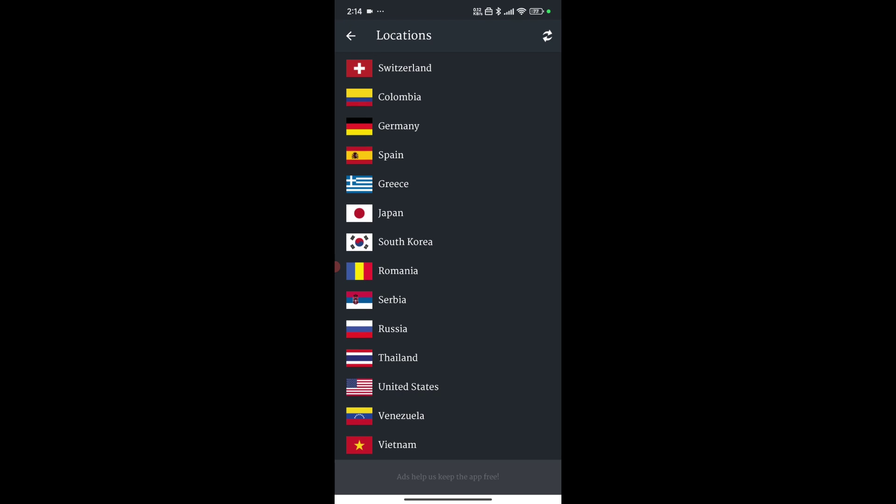
pyautogui.click(406, 242)
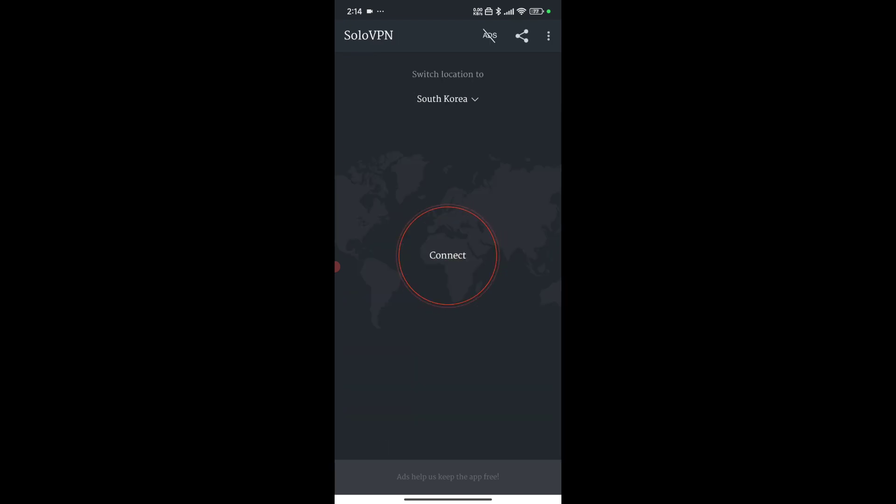
pyautogui.click(447, 255)
pyautogui.click(495, 460)
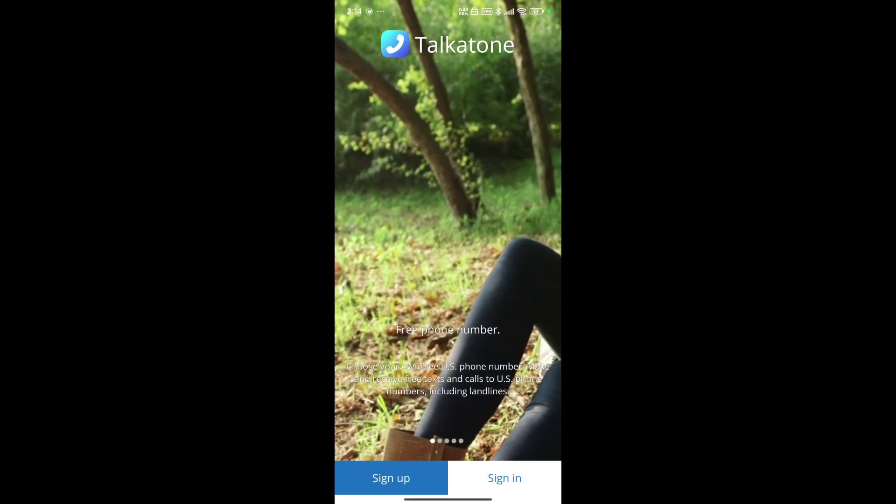
# Step: Start Talkatone sign-up and tick I'm not a robot, which returns an unspecified error
pyautogui.click(391, 478)
pyautogui.click(356, 285)
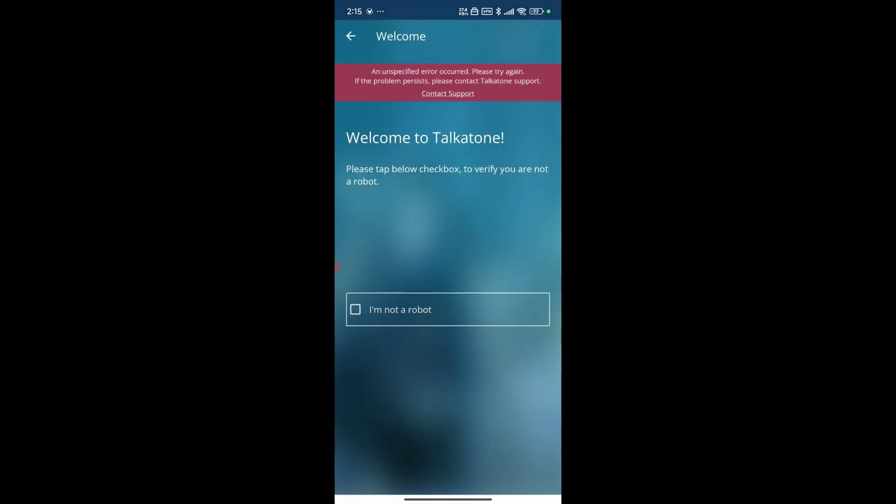
pyautogui.click(356, 285)
# Step: Switch back to SoloVPN and change its location to United States
pyautogui.moveTo(448, 499); pyautogui.dragTo(451, 280)
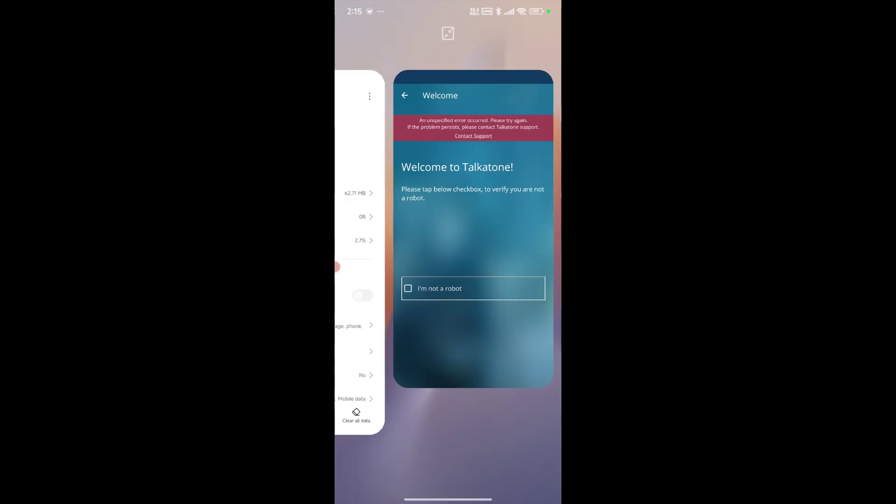
pyautogui.scroll(-3, 448, 280)
pyautogui.click(394, 388)
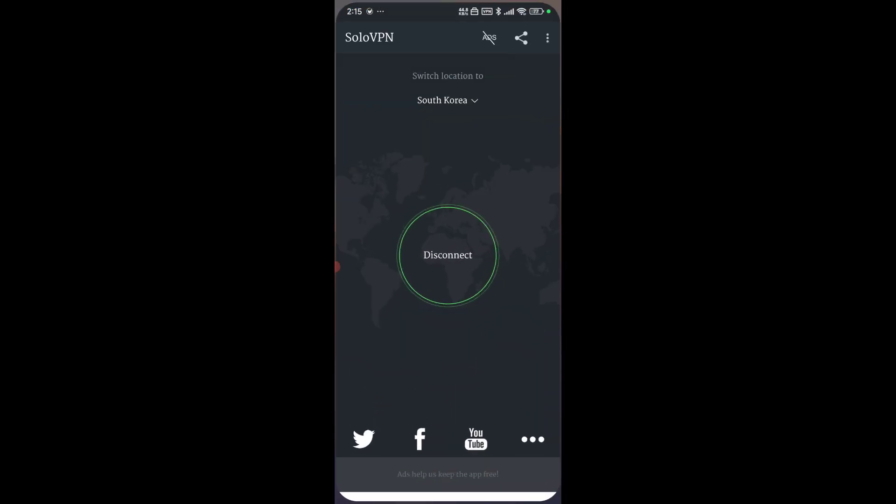
pyautogui.click(445, 99)
pyautogui.scroll(-2, 448, 257)
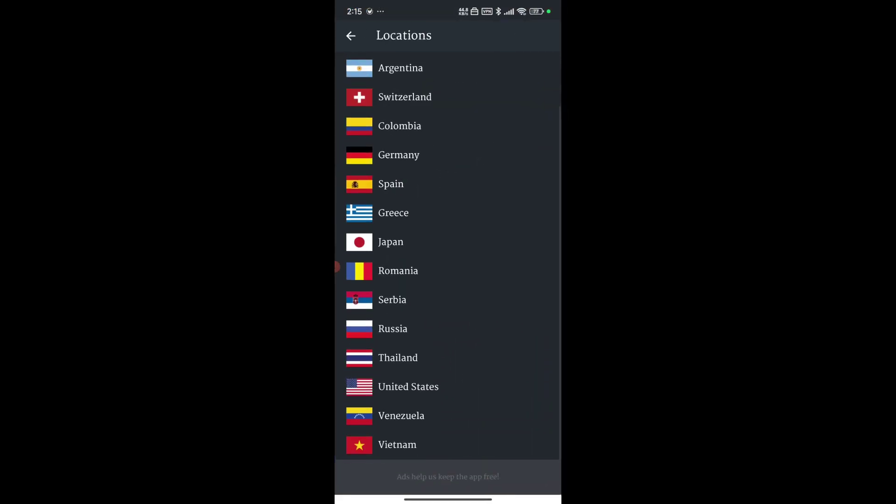
pyautogui.click(406, 386)
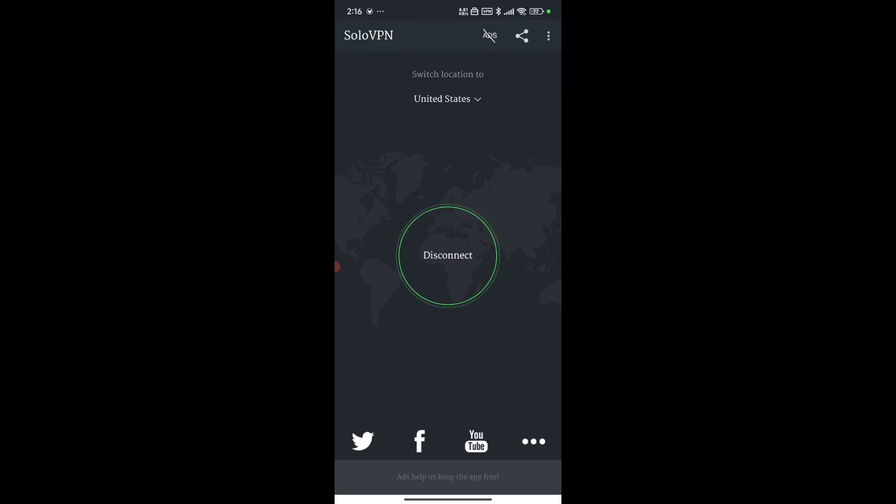
# Step: Reopen Talkatone from the Work folder and tick I'm not a robot
pyautogui.press('super')
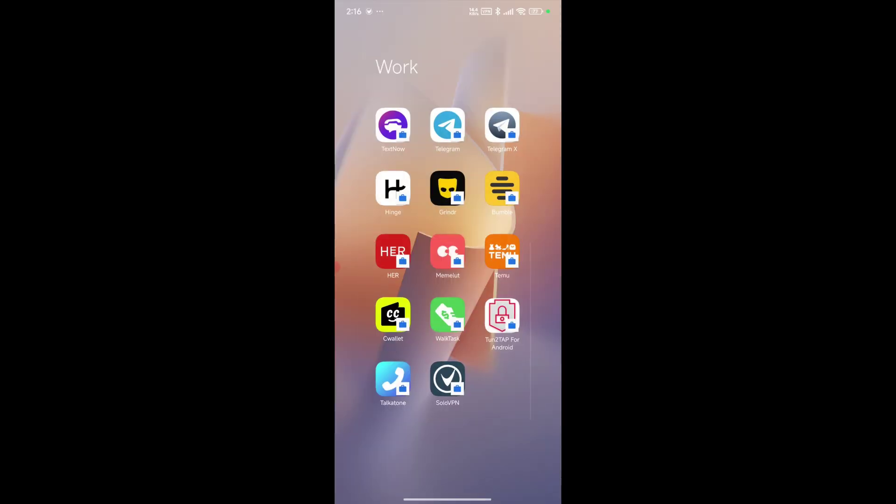
pyautogui.click(393, 379)
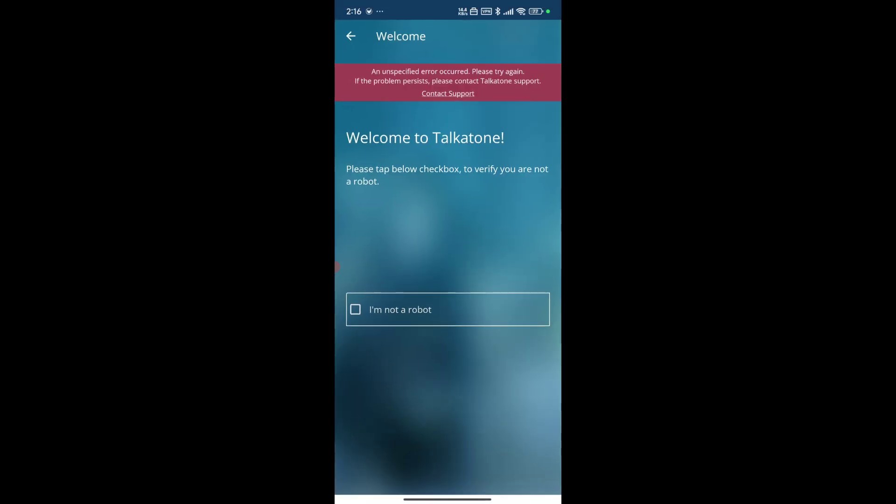
pyautogui.click(354, 310)
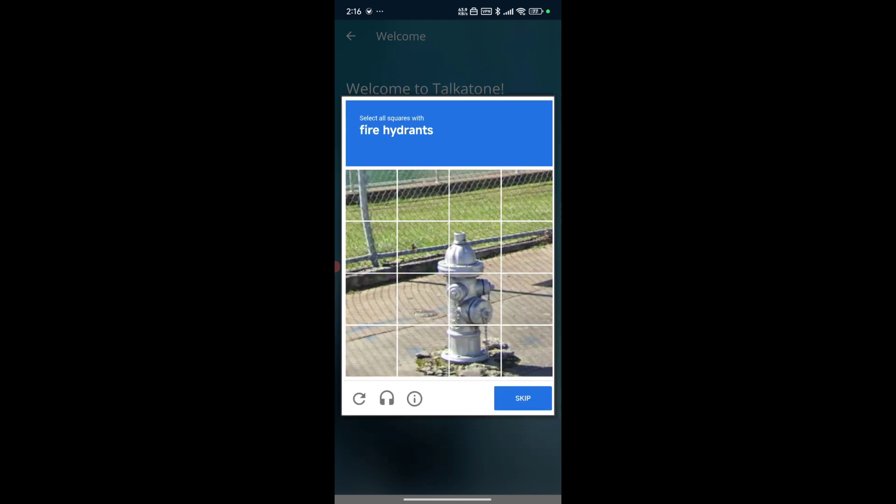
# Step: Select the six fire hydrant tiles, verify, and confirm being at least 16
pyautogui.click(476, 246)
pyautogui.click(423, 247)
pyautogui.click(475, 299)
pyautogui.click(424, 299)
pyautogui.click(476, 351)
pyautogui.click(424, 350)
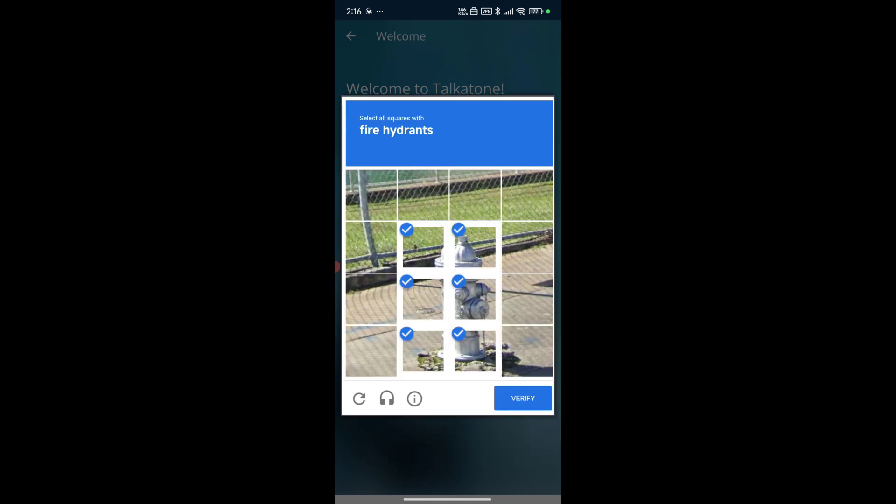
pyautogui.click(522, 398)
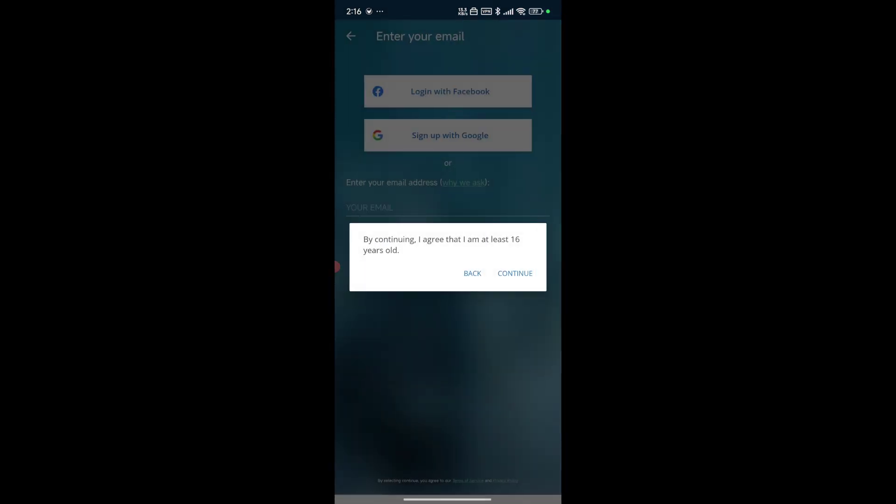
pyautogui.click(515, 273)
# Step: Disconnect SoloVPN and swipe it out of recent apps
pyautogui.moveTo(447, 499); pyautogui.dragTo(448, 299)
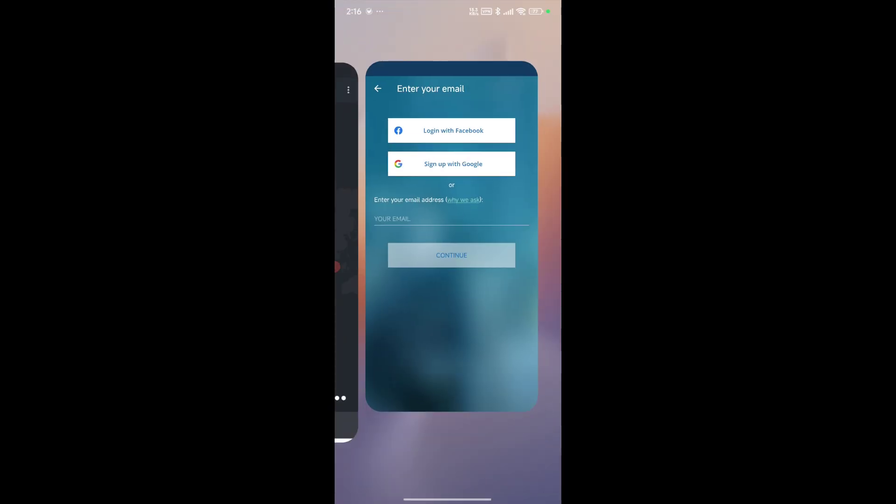
pyautogui.click(502, 280)
pyautogui.click(448, 255)
pyautogui.moveTo(447, 499); pyautogui.dragTo(448, 299)
pyautogui.moveTo(394, 280); pyautogui.dragTo(336, 280)
# Step: Connect Tun2TAP's SOCKS V5 proxy 116.203.212.179:52093, then return to Talkatone
pyautogui.scroll(-4, 448, 299)
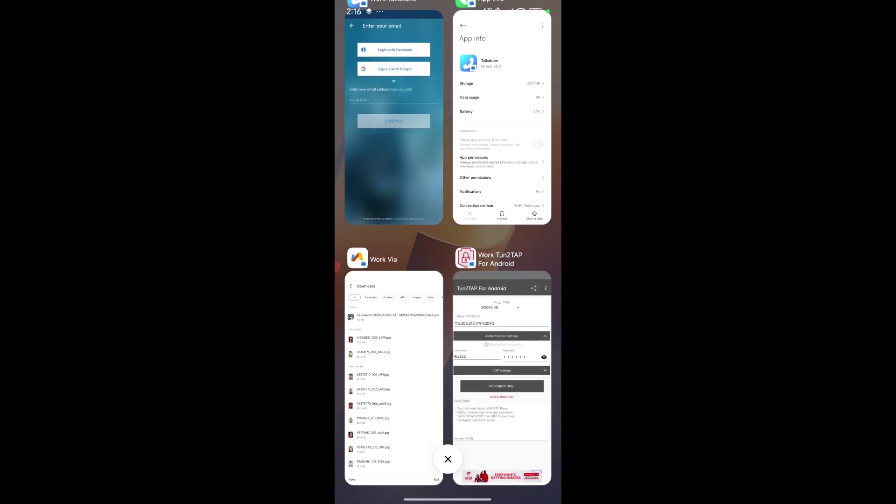
pyautogui.click(501, 374)
pyautogui.click(449, 214)
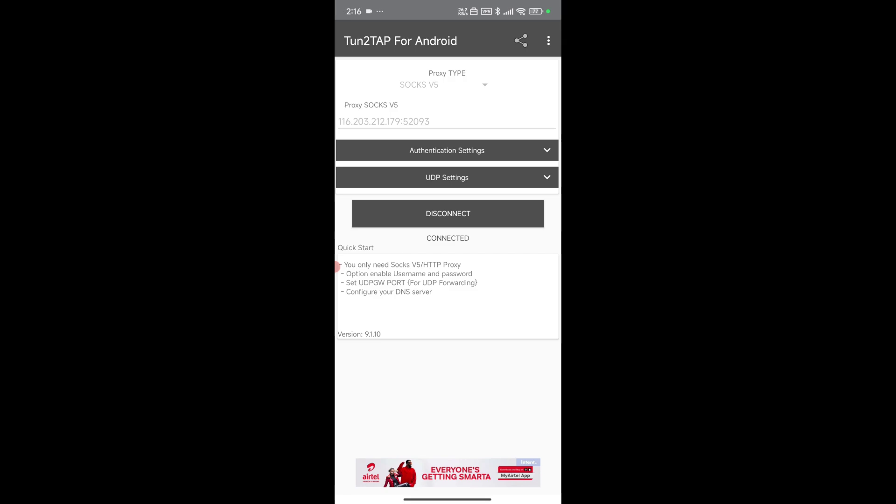
pyautogui.moveTo(337, 267); pyautogui.dragTo(382, 267)
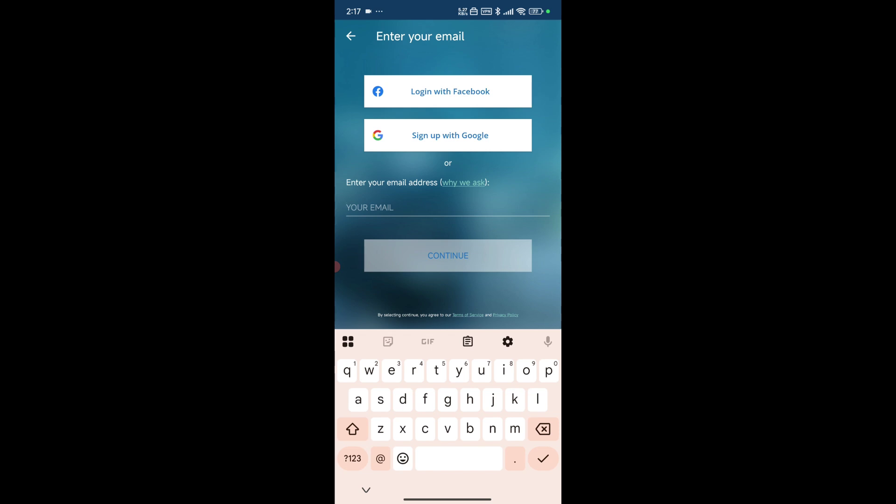
# Step: Fill in the account's e-mail address on Talkatone's Enter your email page and continue
pyautogui.write('a')
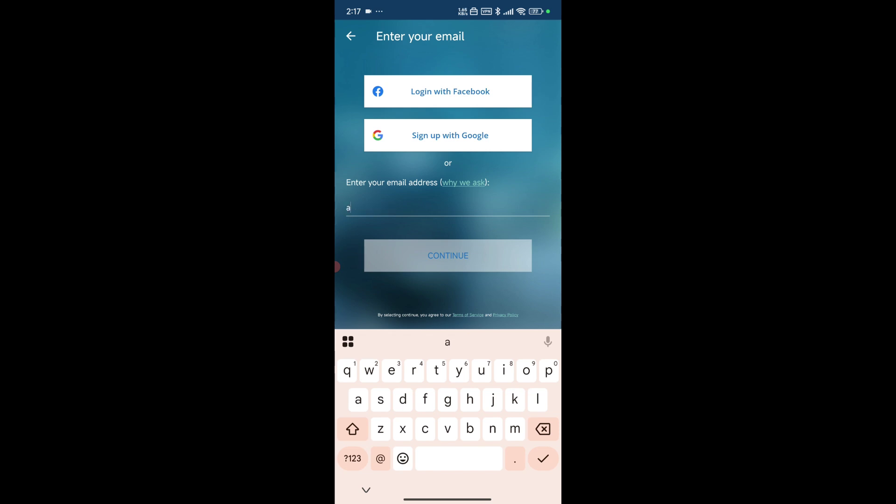
pyautogui.write('xo')
pyautogui.write('sloa')
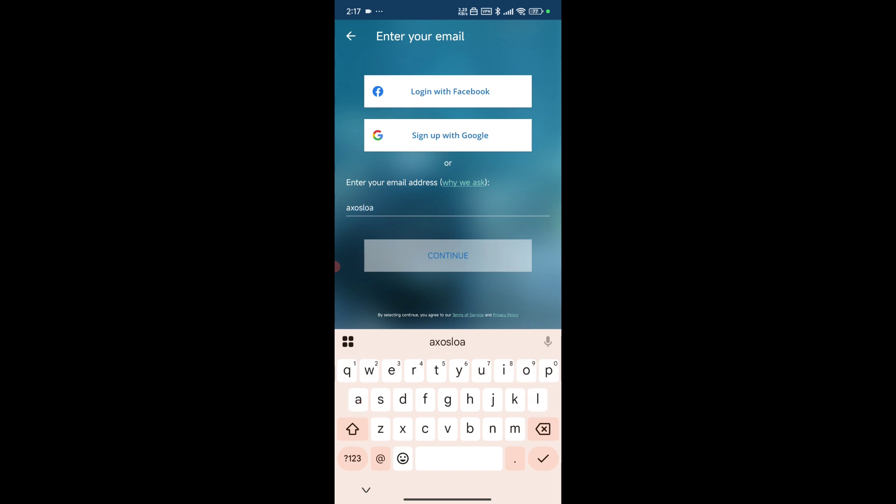
pyautogui.click(337, 267)
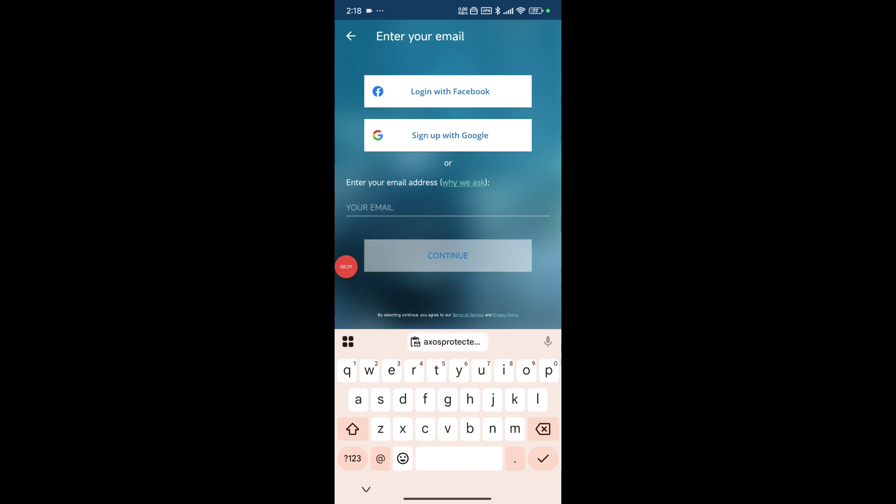
pyautogui.click(448, 342)
pyautogui.click(448, 255)
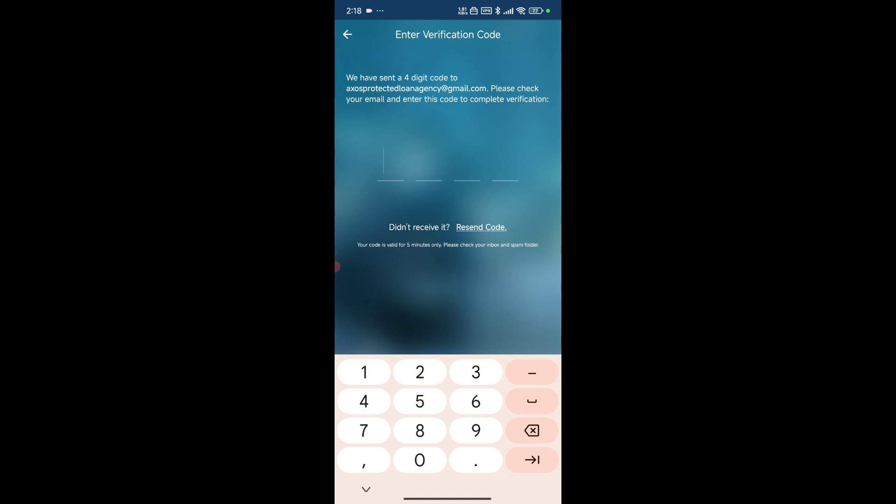
# Step: Leave Talkatone, open Gmail and pull down to refresh the inbox
pyautogui.moveTo(402, 499); pyautogui.dragTo(514, 498)
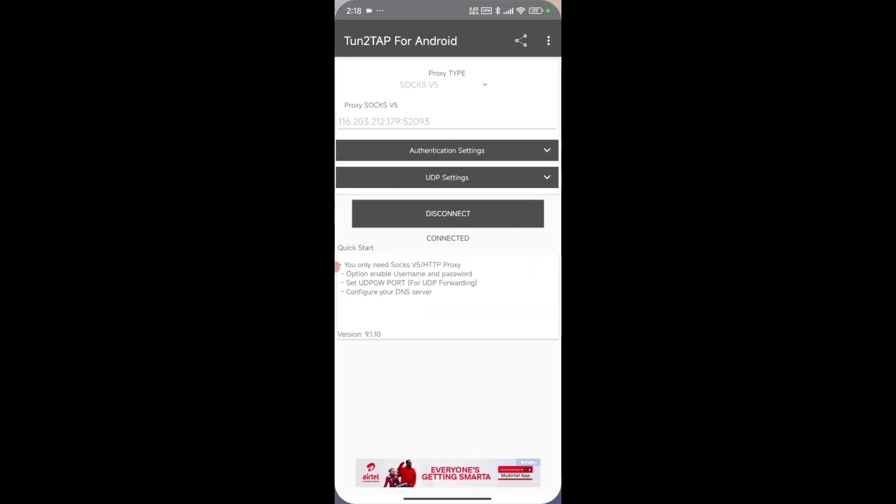
pyautogui.moveTo(447, 499); pyautogui.dragTo(447, 326)
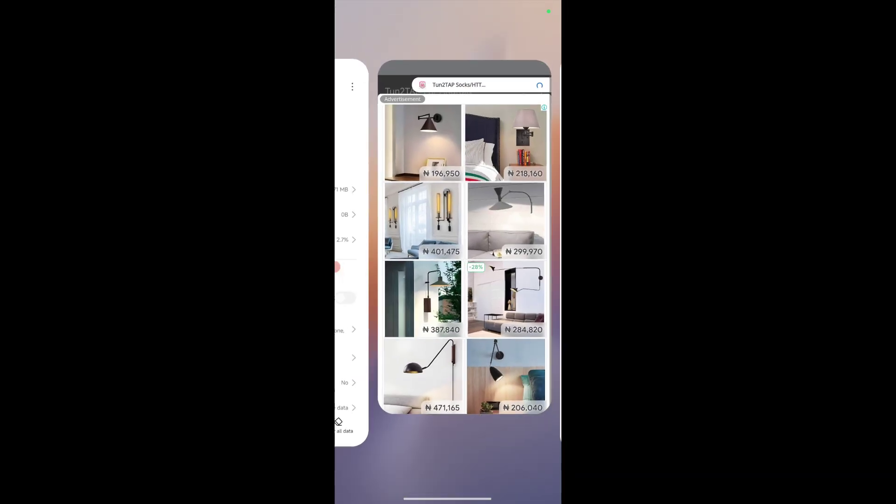
pyautogui.scroll(-5, 448, 281)
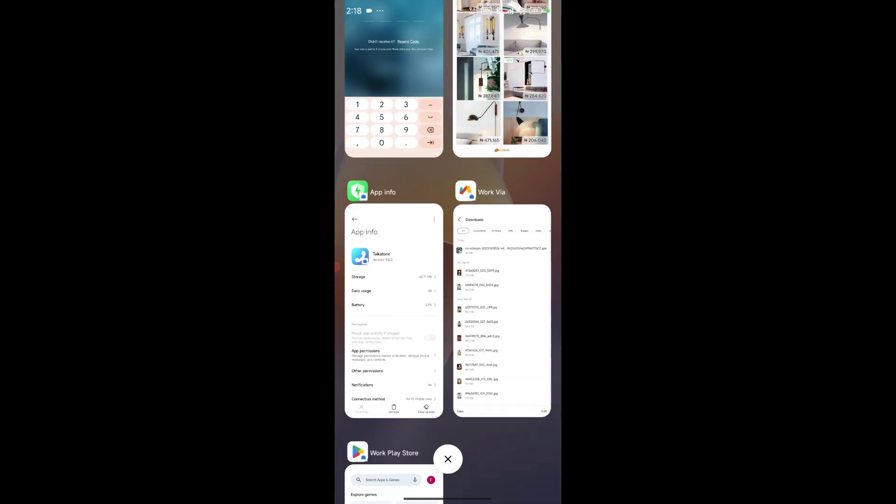
pyautogui.scroll(-3, 449, 280)
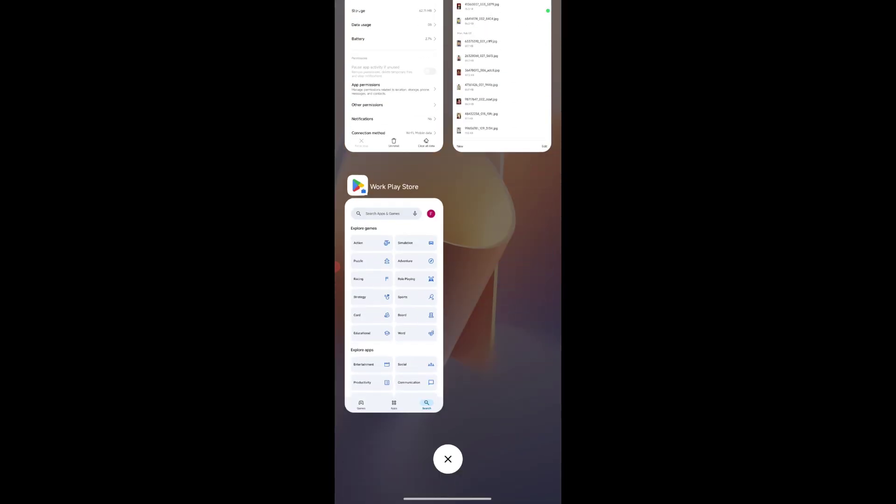
pyautogui.scroll(5, 448, 280)
pyautogui.scroll(-5, 449, 280)
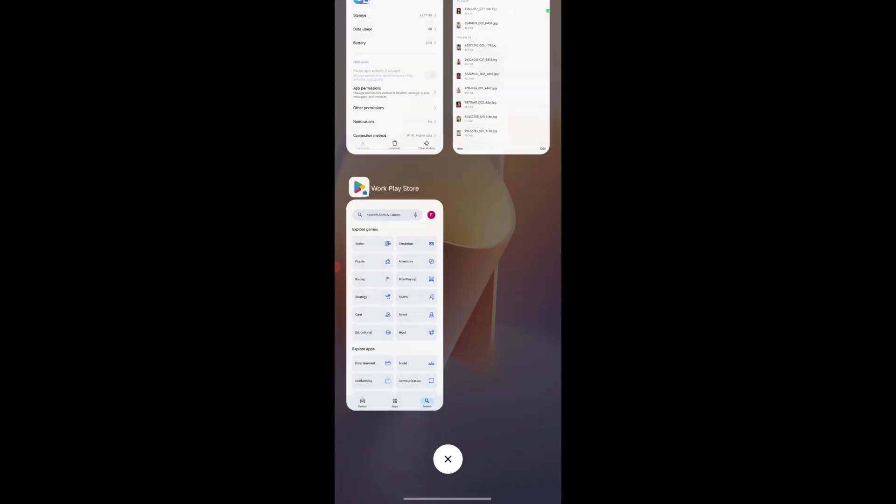
pyautogui.press('Escape')
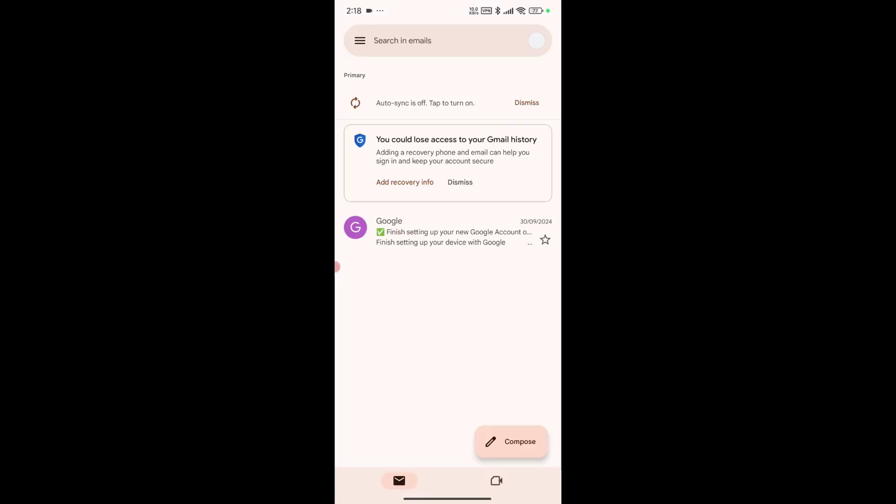
pyautogui.scroll(3, 449, 234)
# Step: Read the code in the new Talkatone email and type the 4-digit verification code
pyautogui.click(449, 232)
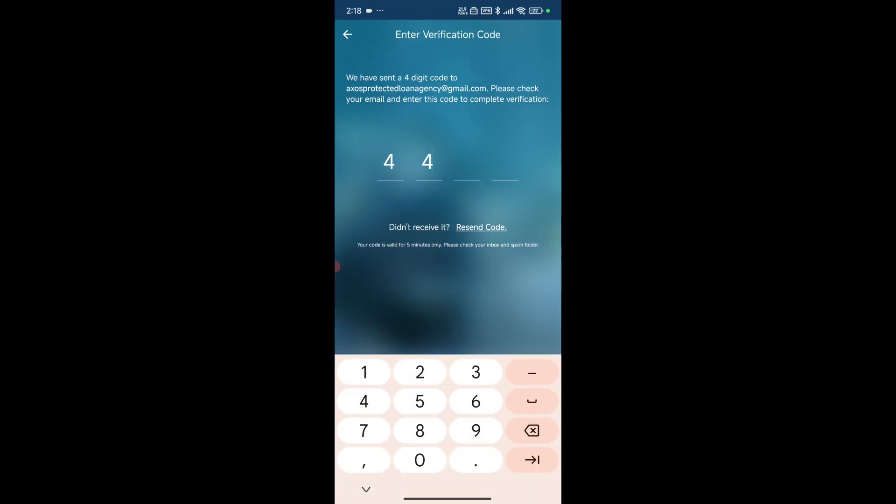
pyautogui.write('53')
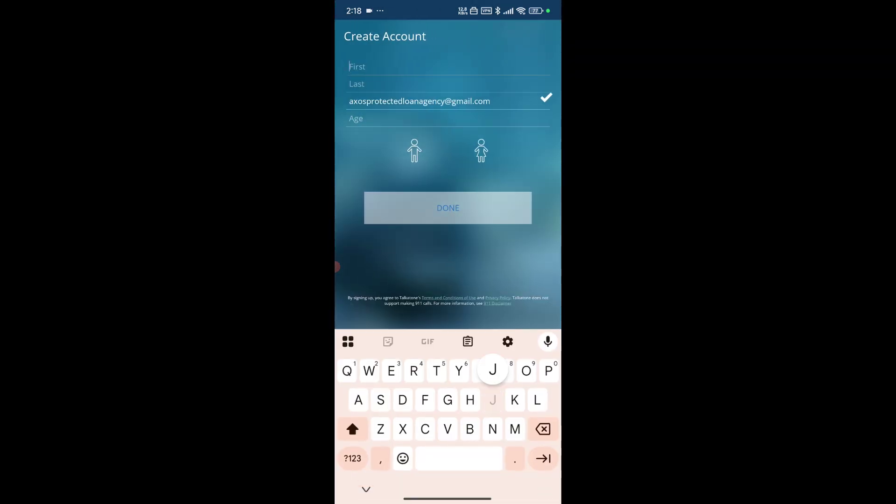
# Step: Fill in the first and last name, age 18-25 and male gender, then submit the Create Account form
pyautogui.write('Jonny')
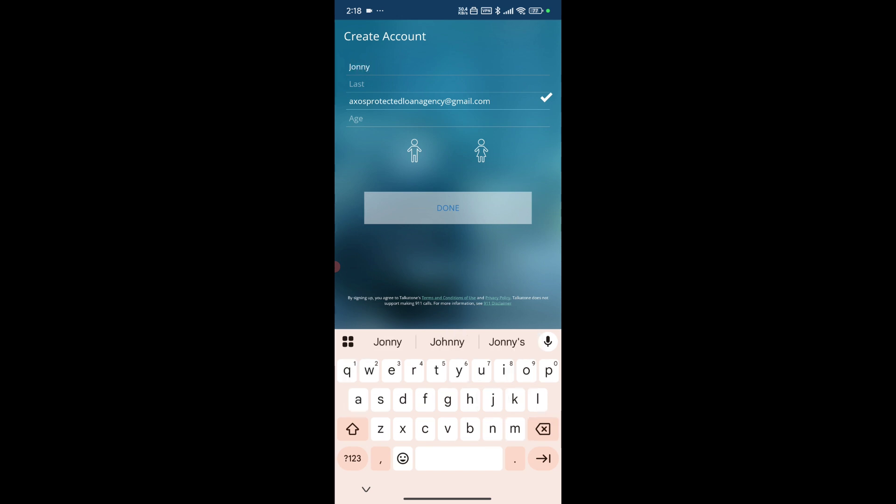
pyautogui.press('Tab')
pyautogui.write('Banny')
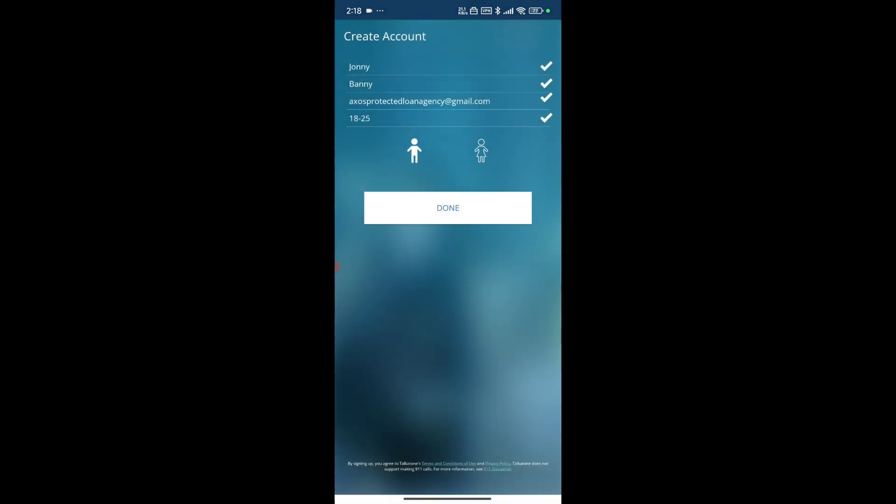
pyautogui.click(448, 208)
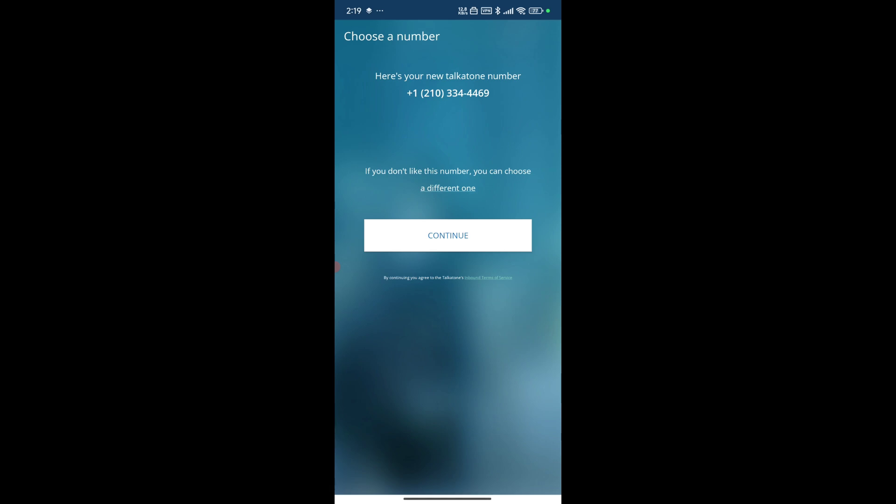
# Step: Accept the offered Talkatone number, acknowledge the 911 disclaimer, and move from Contacts to Calls
pyautogui.click(448, 235)
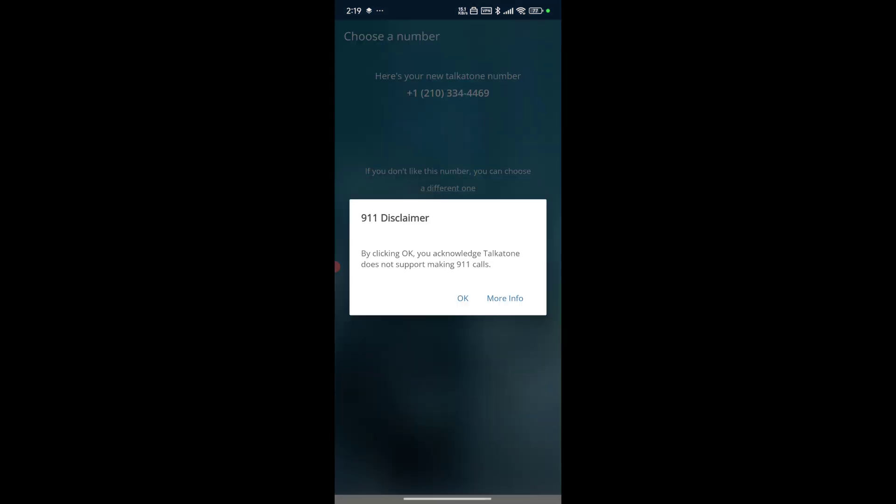
pyautogui.click(463, 298)
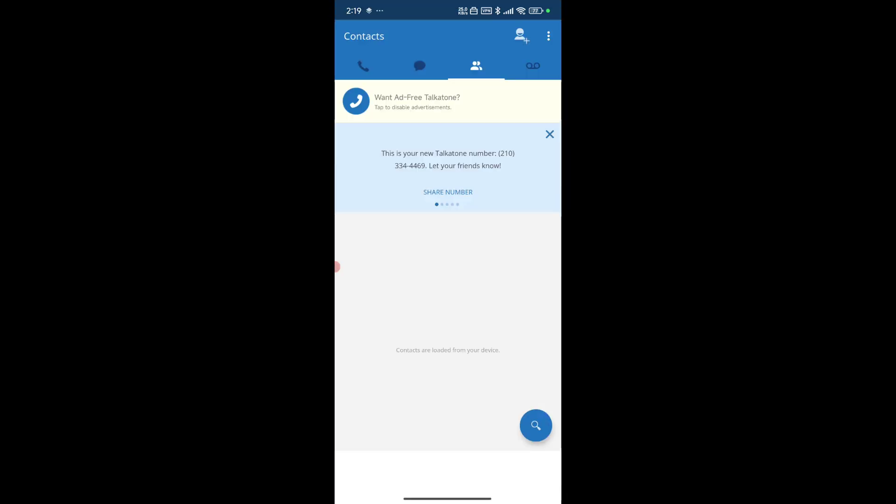
pyautogui.moveTo(336, 267); pyautogui.dragTo(337, 266)
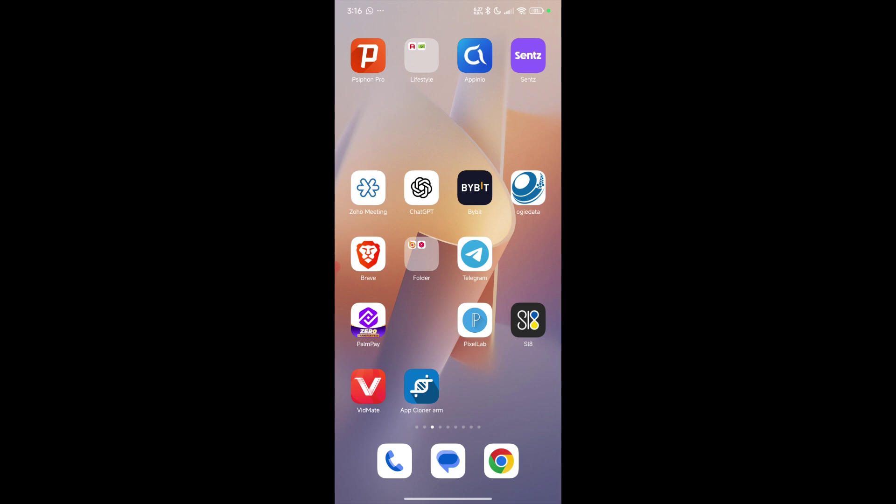
# Step: Page through the home screens and open the Tools folder of proxy apps
pyautogui.moveTo(513, 280); pyautogui.dragTo(374, 281)
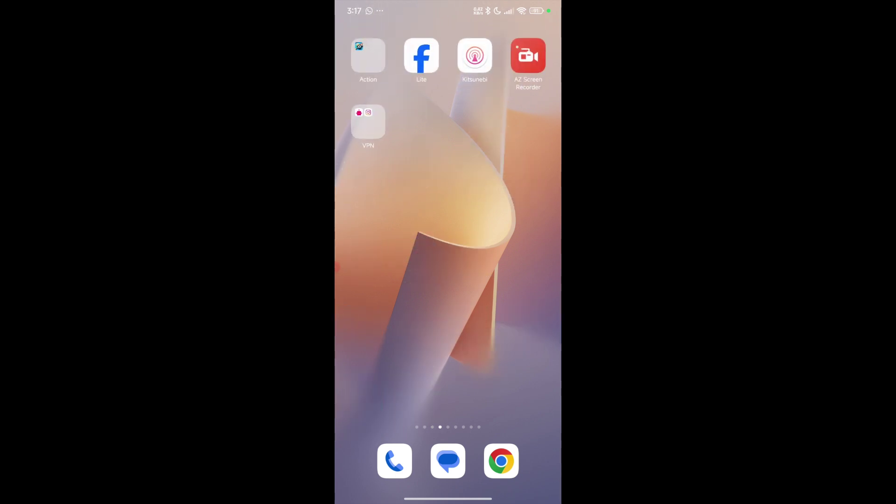
pyautogui.moveTo(513, 280); pyautogui.dragTo(373, 280)
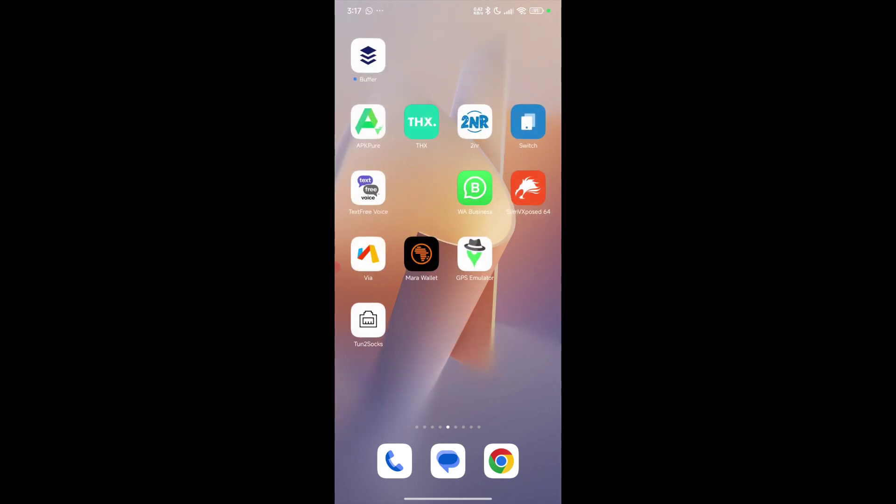
pyautogui.moveTo(514, 280); pyautogui.dragTo(373, 280)
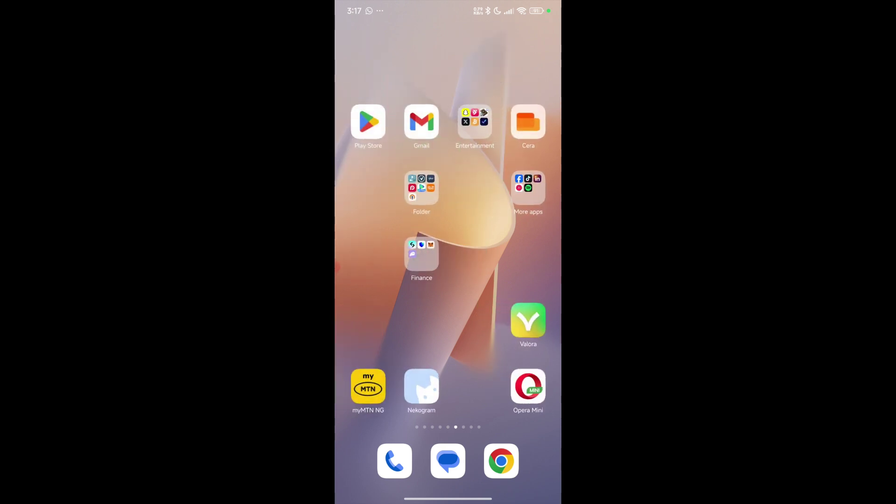
pyautogui.moveTo(373, 281)
pyautogui.mouseDown()
pyautogui.moveTo(514, 281)
pyautogui.moveTo(373, 280)
pyautogui.mouseUp()
pyautogui.moveTo(514, 281); pyautogui.dragTo(374, 280)
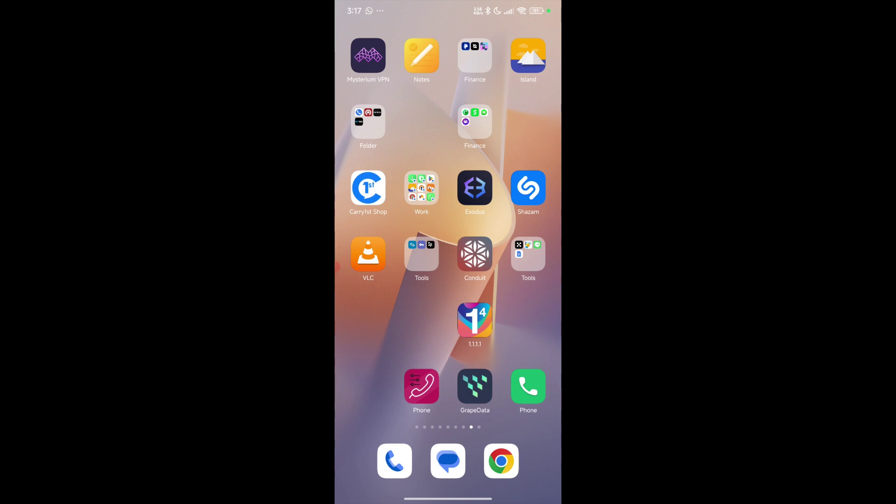
pyautogui.click(422, 253)
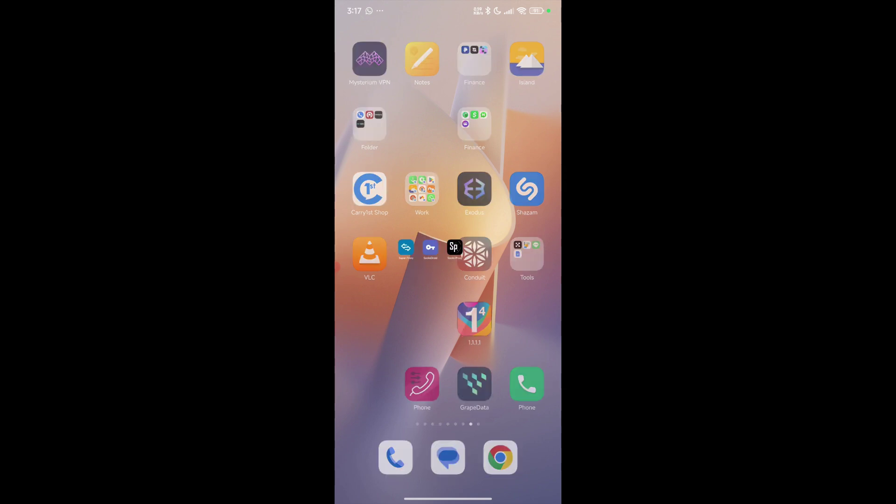
# Step: Launch the Socks Proxy app from the Tools folder
pyautogui.click(501, 254)
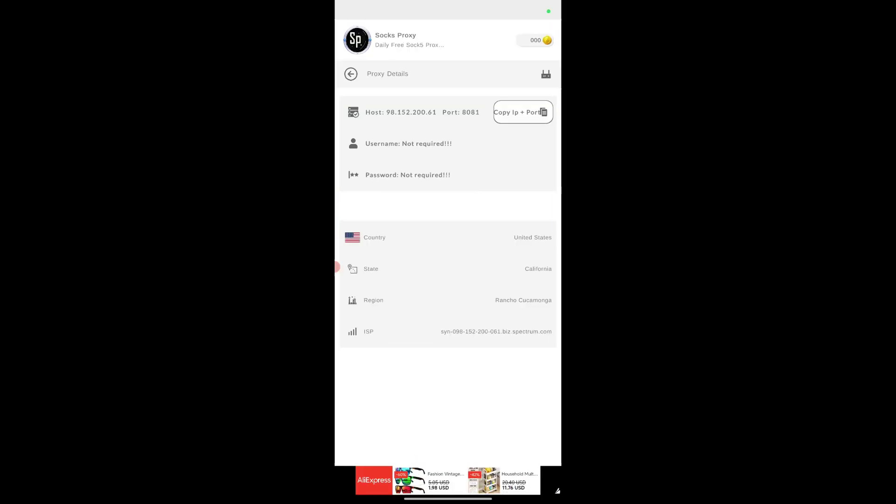
pyautogui.moveTo(337, 267); pyautogui.dragTo(373, 268)
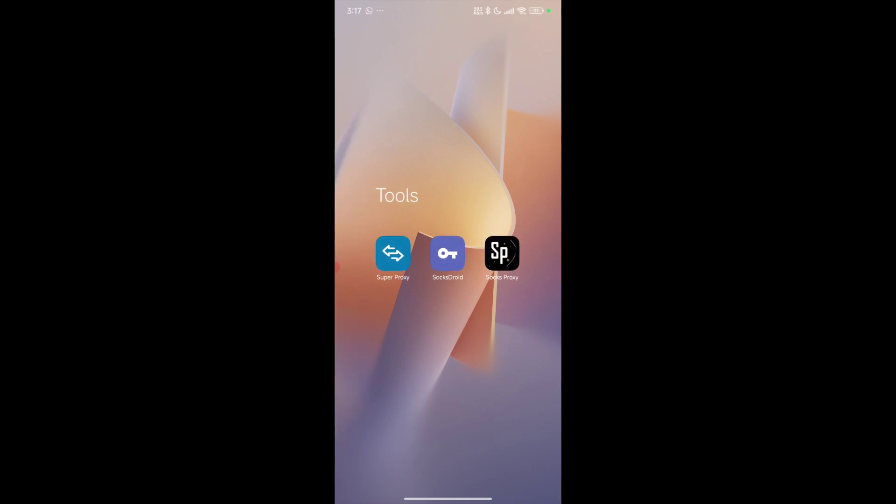
pyautogui.click(502, 254)
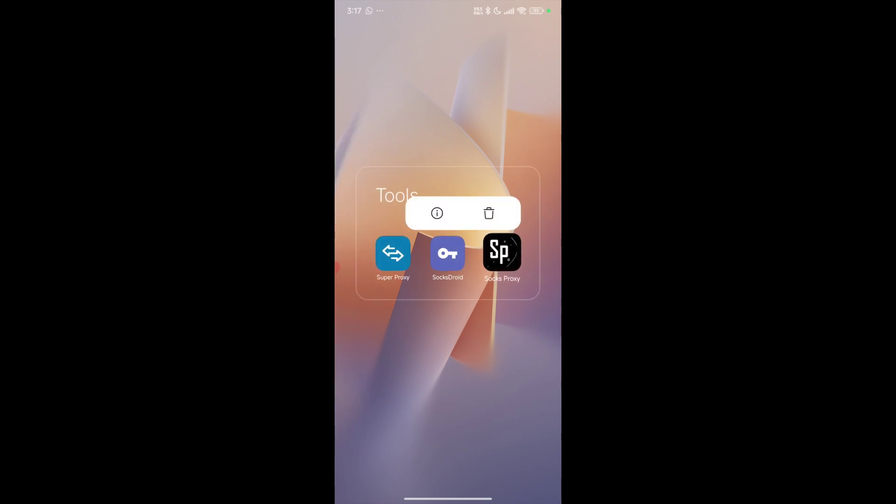
pyautogui.press('Escape')
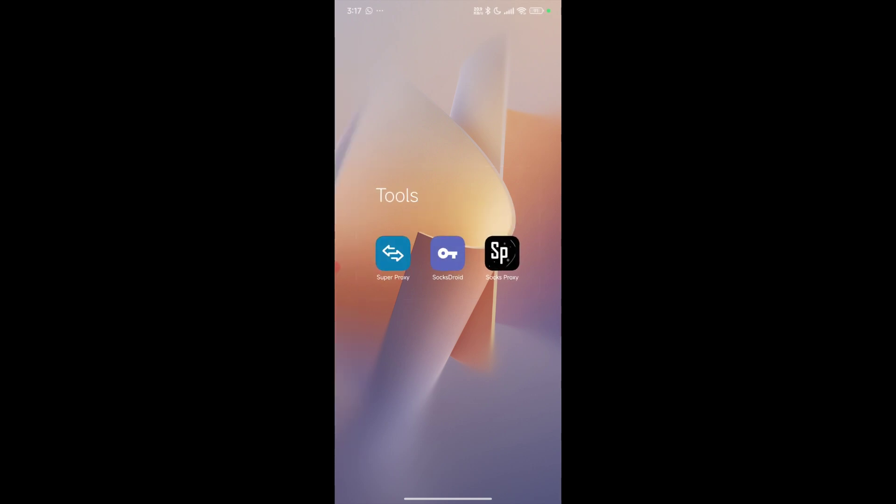
pyautogui.click(502, 254)
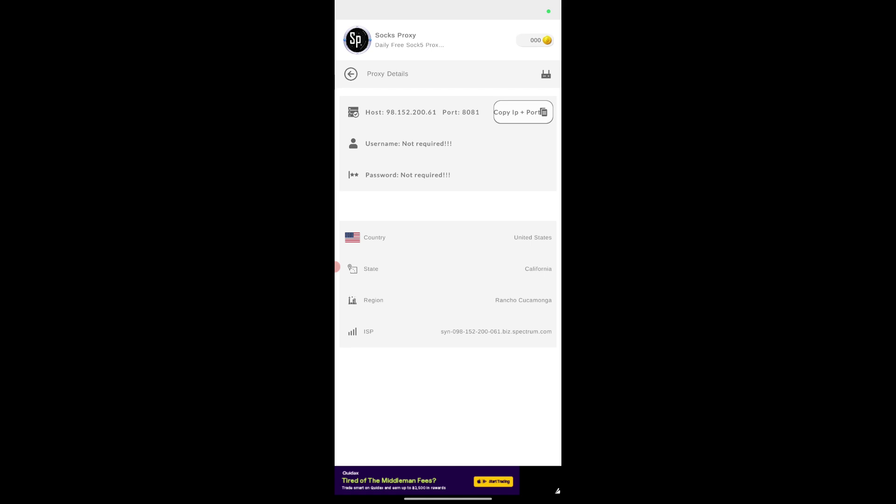
# Step: Show Full IP Info for the California proxy 98.152.200.61, port 8081, in the United States list
pyautogui.moveTo(337, 267); pyautogui.dragTo(411, 267)
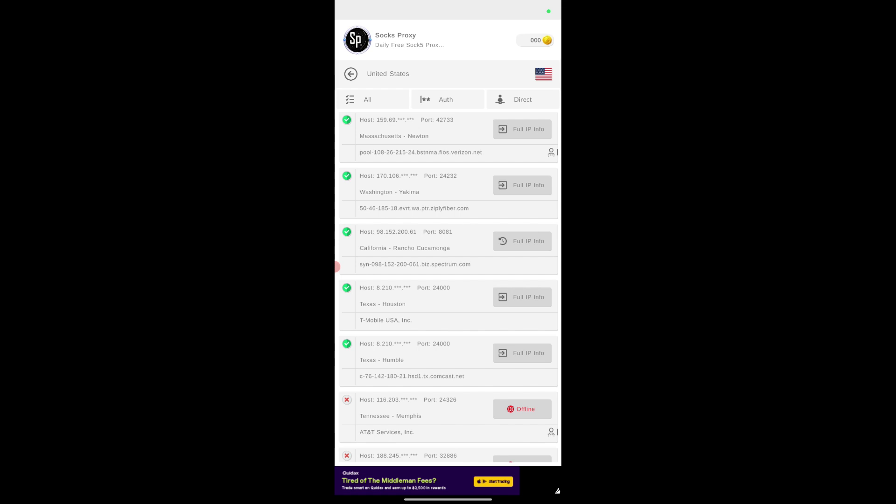
pyautogui.click(522, 241)
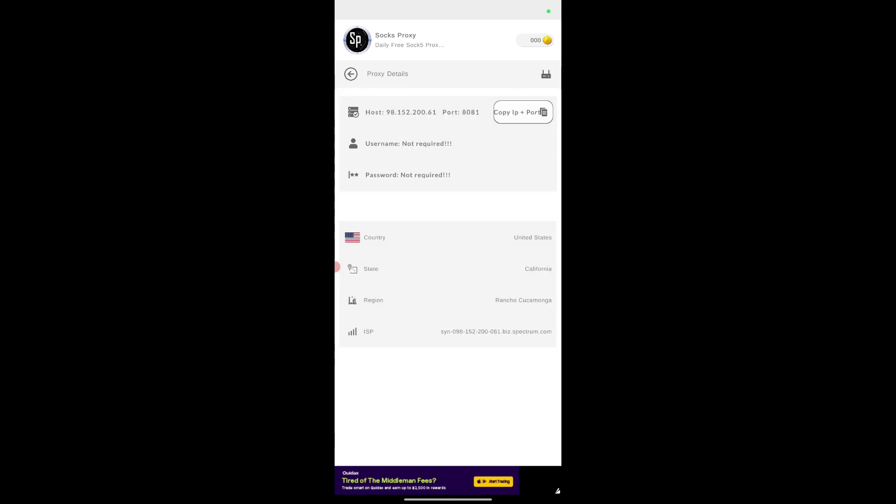
pyautogui.click(337, 267)
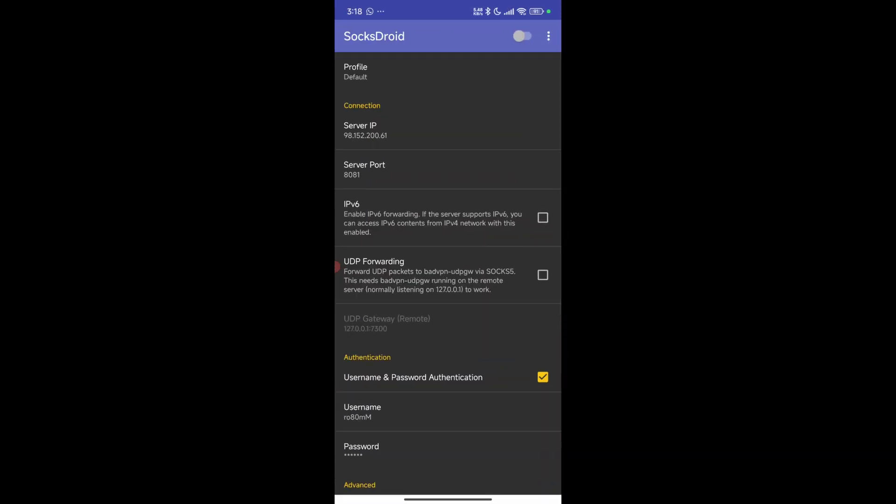
# Step: Replace SocksDroid's Server IP with the pasted proxy, trimmed to 98.152.200.61 without :8081
pyautogui.click(373, 130)
pyautogui.click(419, 168)
pyautogui.press('BackSpace')
pyautogui.press('BackSpace')
pyautogui.press('BackSpace')
pyautogui.press('BackSpace')
pyautogui.press('BackSpace')
pyautogui.press('BackSpace')
pyautogui.click(468, 342)
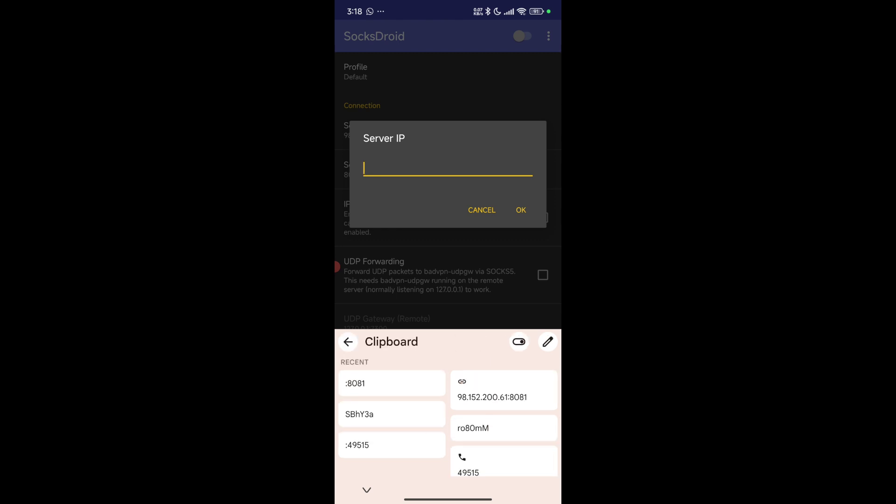
pyautogui.click(504, 390)
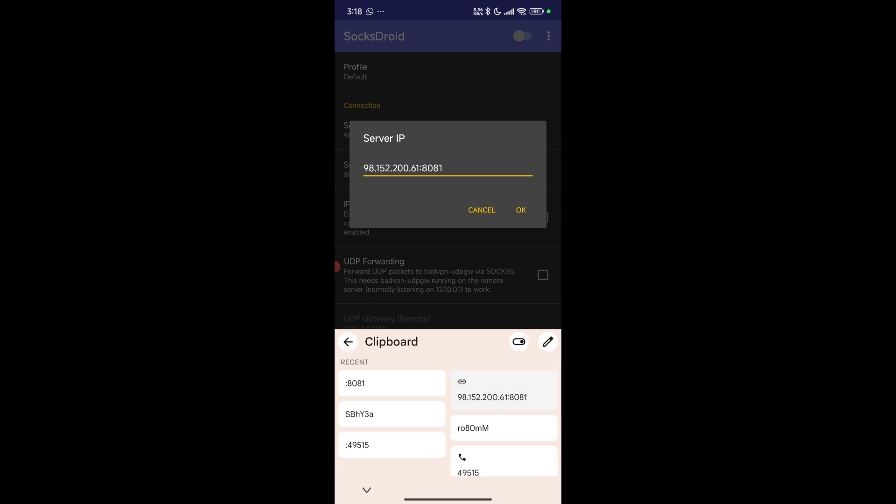
pyautogui.click(521, 210)
pyautogui.click(374, 131)
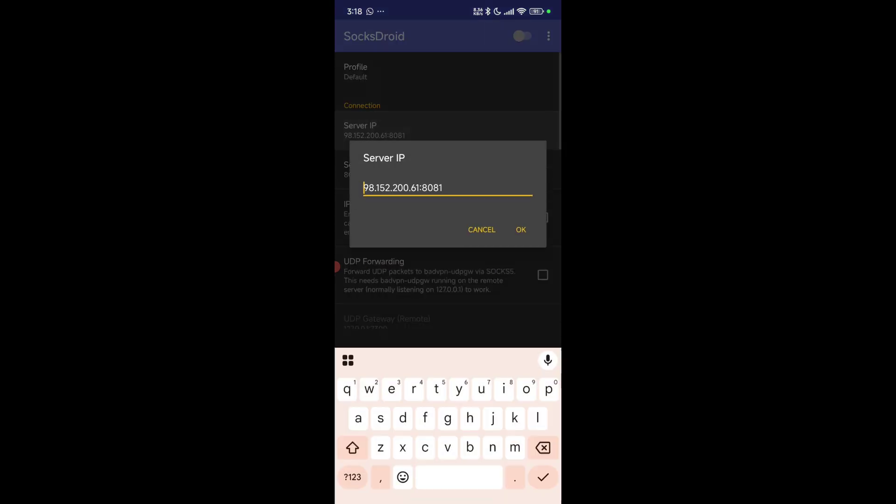
pyautogui.moveTo(432, 168); pyautogui.dragTo(432, 168)
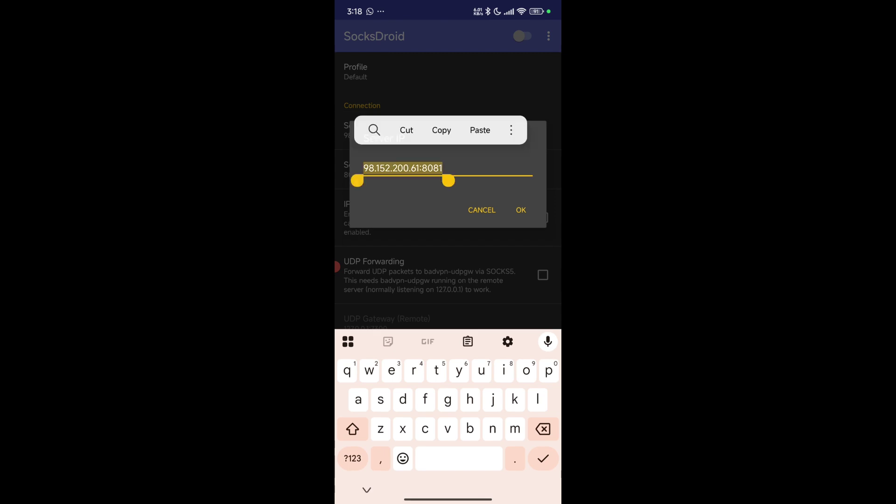
pyautogui.moveTo(360, 180); pyautogui.dragTo(415, 181)
pyautogui.click(458, 130)
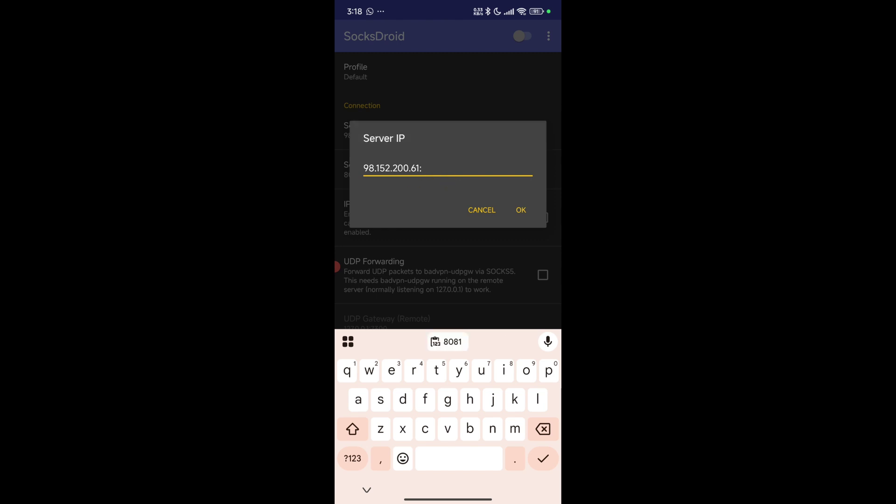
pyautogui.click(521, 210)
# Step: Confirm Server Port 8081 and switch the SOCKS proxy connection on
pyautogui.click(364, 169)
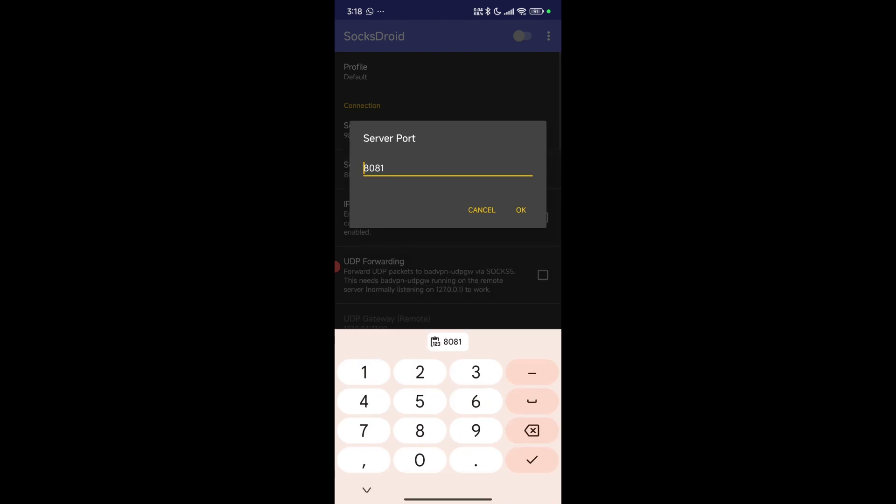
pyautogui.click(521, 210)
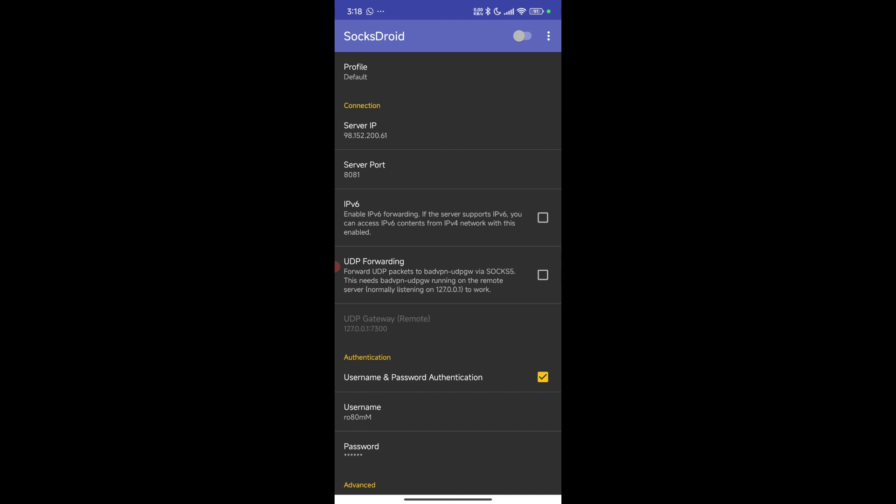
pyautogui.click(522, 36)
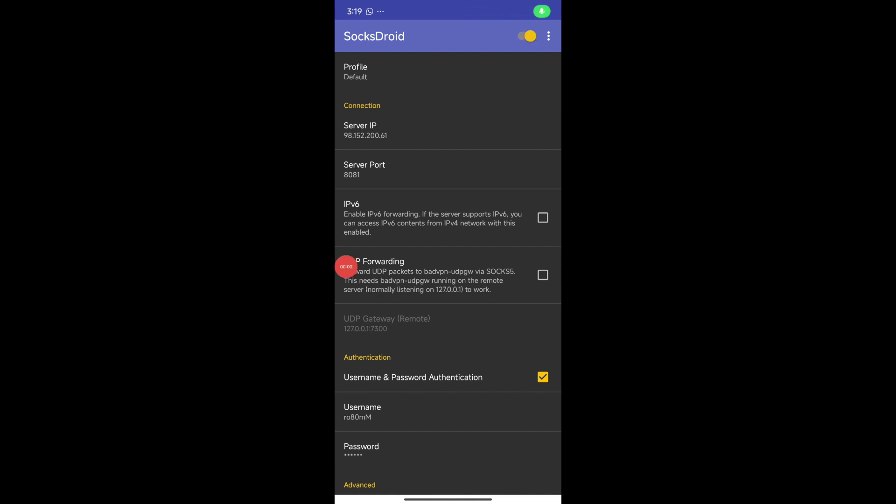
# Step: Check that Via's "My location" search reports Orange County, California, comparing with Socks Proxy
pyautogui.press('Home')
pyautogui.press('Home')
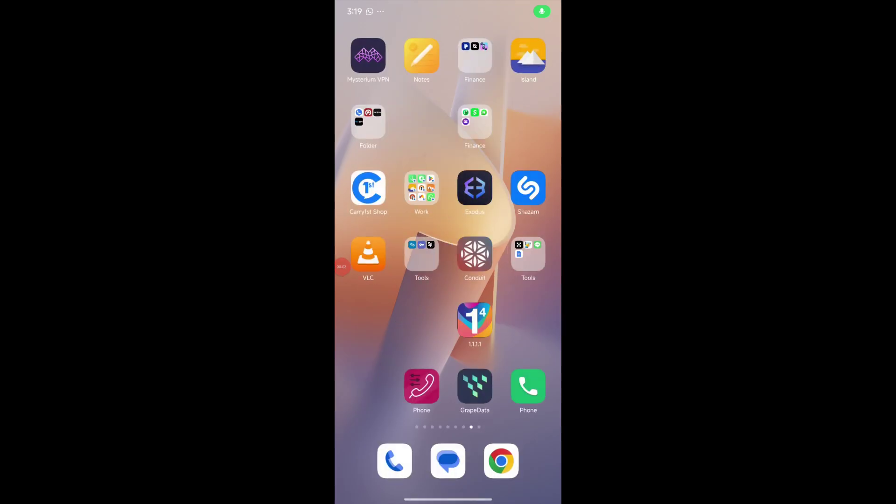
pyautogui.moveTo(373, 303); pyautogui.dragTo(523, 304)
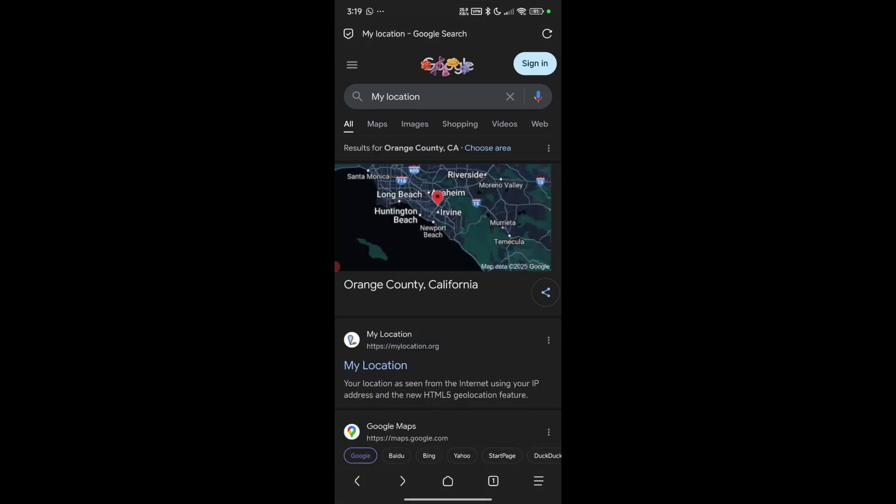
pyautogui.moveTo(448, 500); pyautogui.dragTo(448, 327)
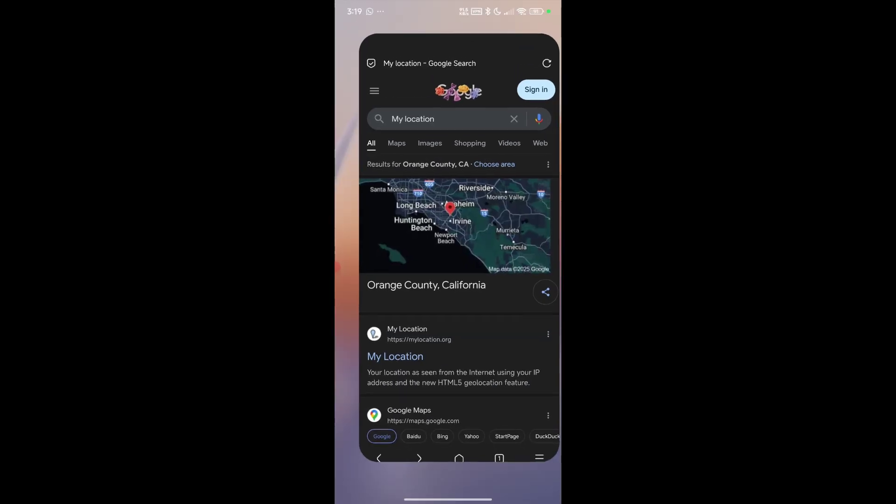
pyautogui.moveTo(449, 373); pyautogui.dragTo(448, 211)
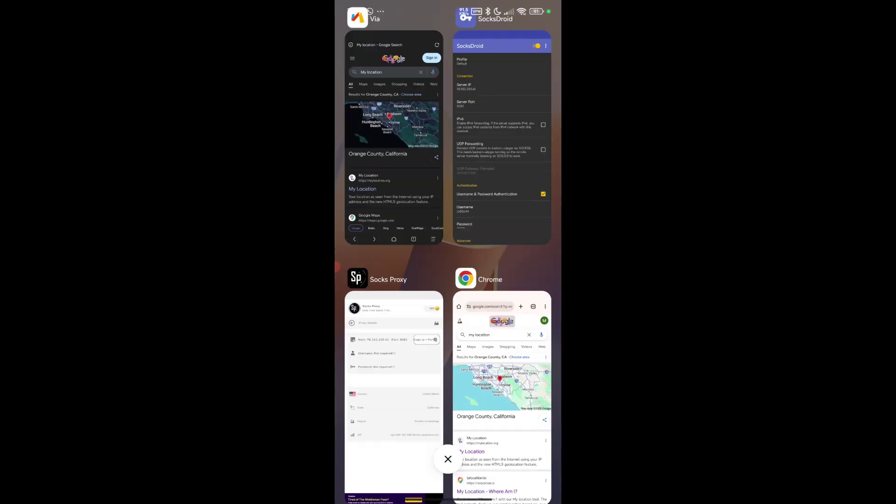
pyautogui.click(395, 346)
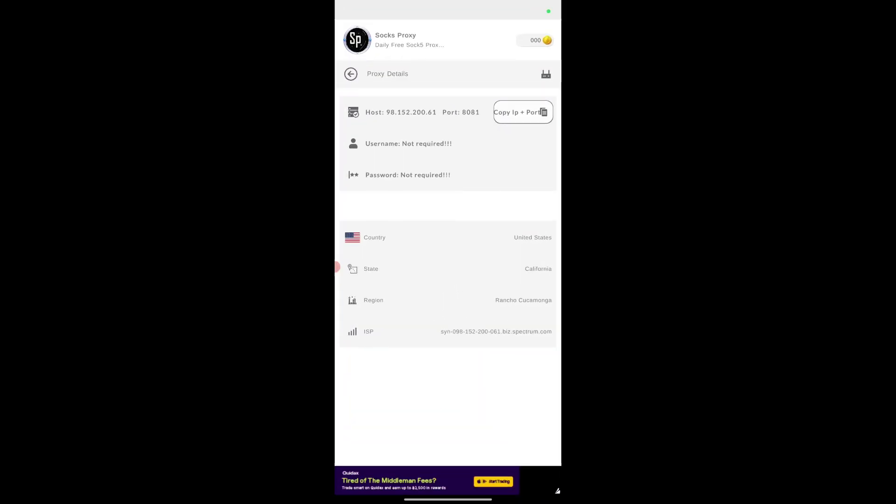
pyautogui.moveTo(338, 267); pyautogui.dragTo(374, 268)
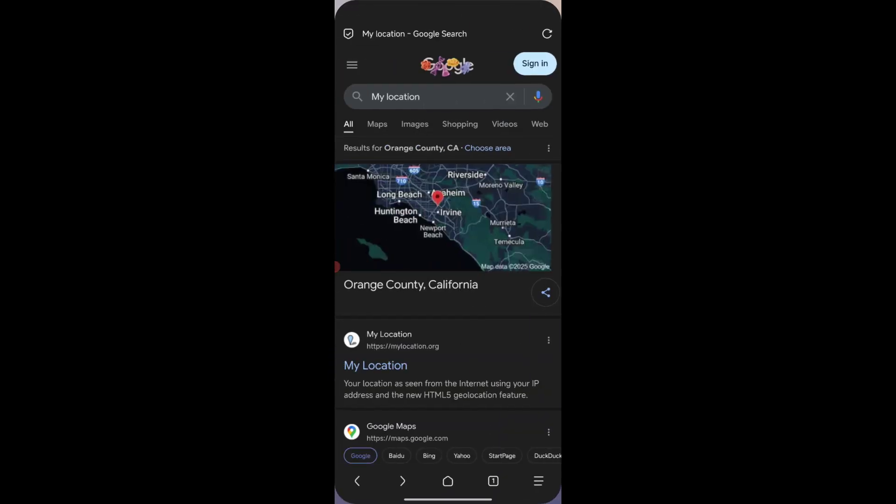